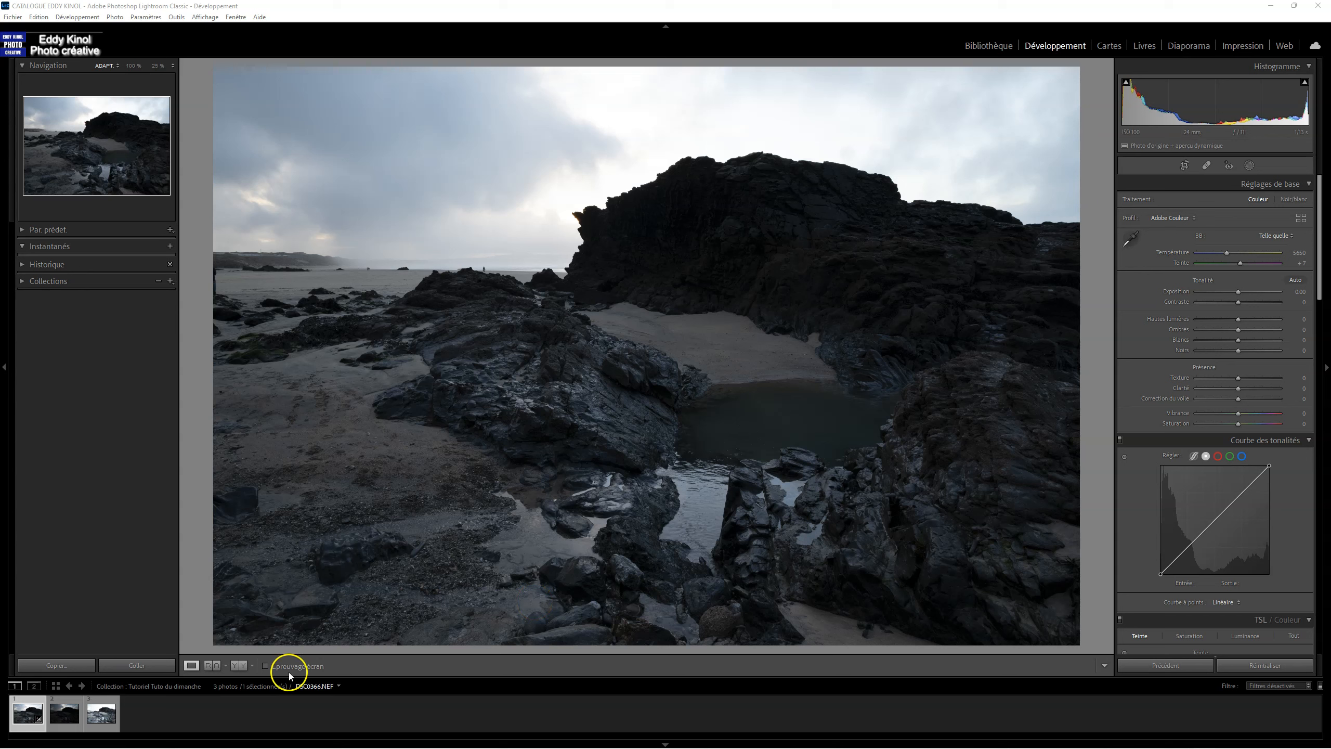
- Review the three bracketed beach exposures and open an HDR merge preview of all three
click(72, 702)
click(99, 704)
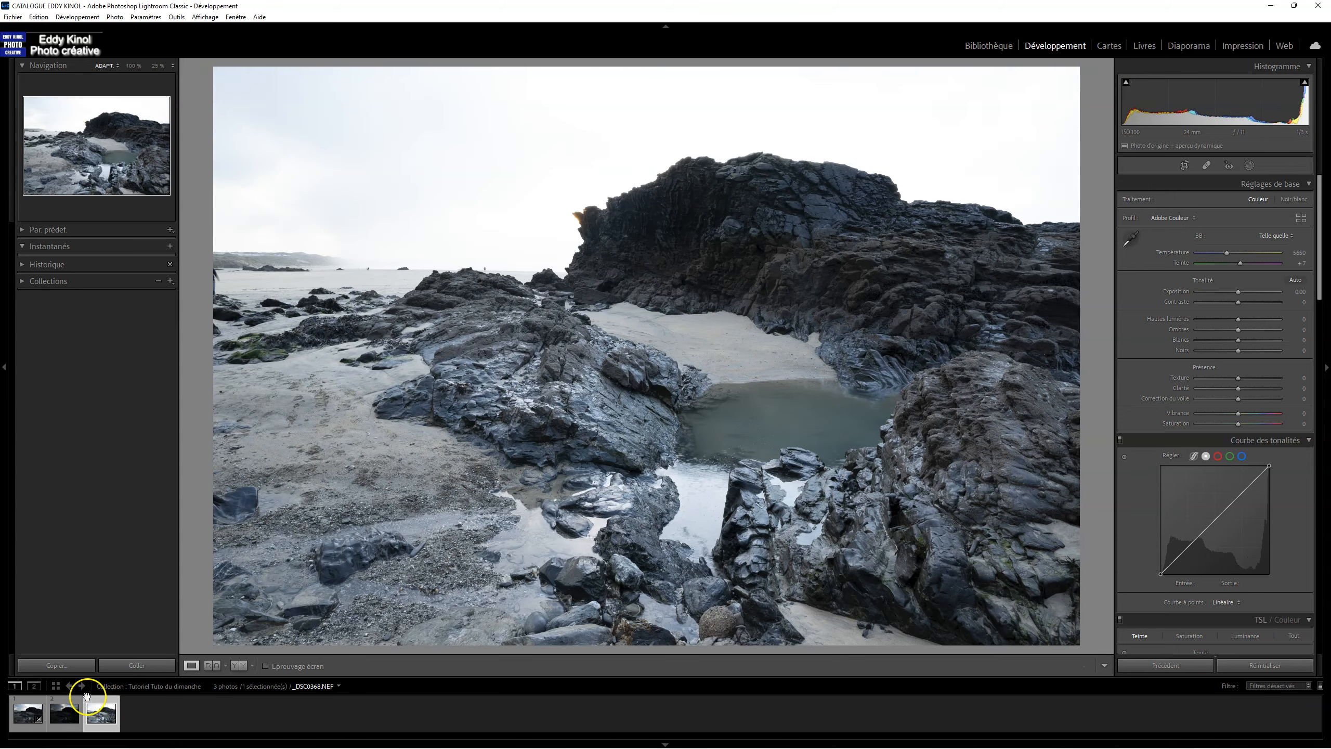
click(73, 704)
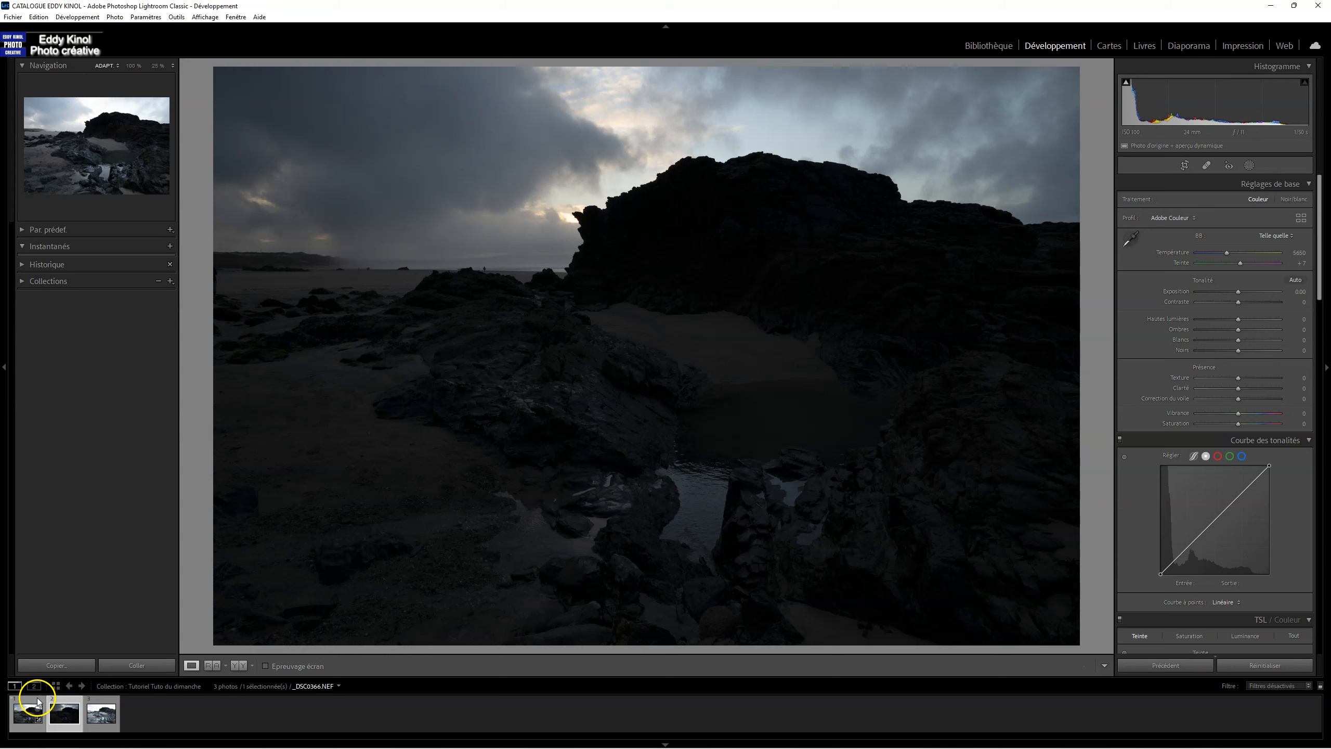
click(37, 702)
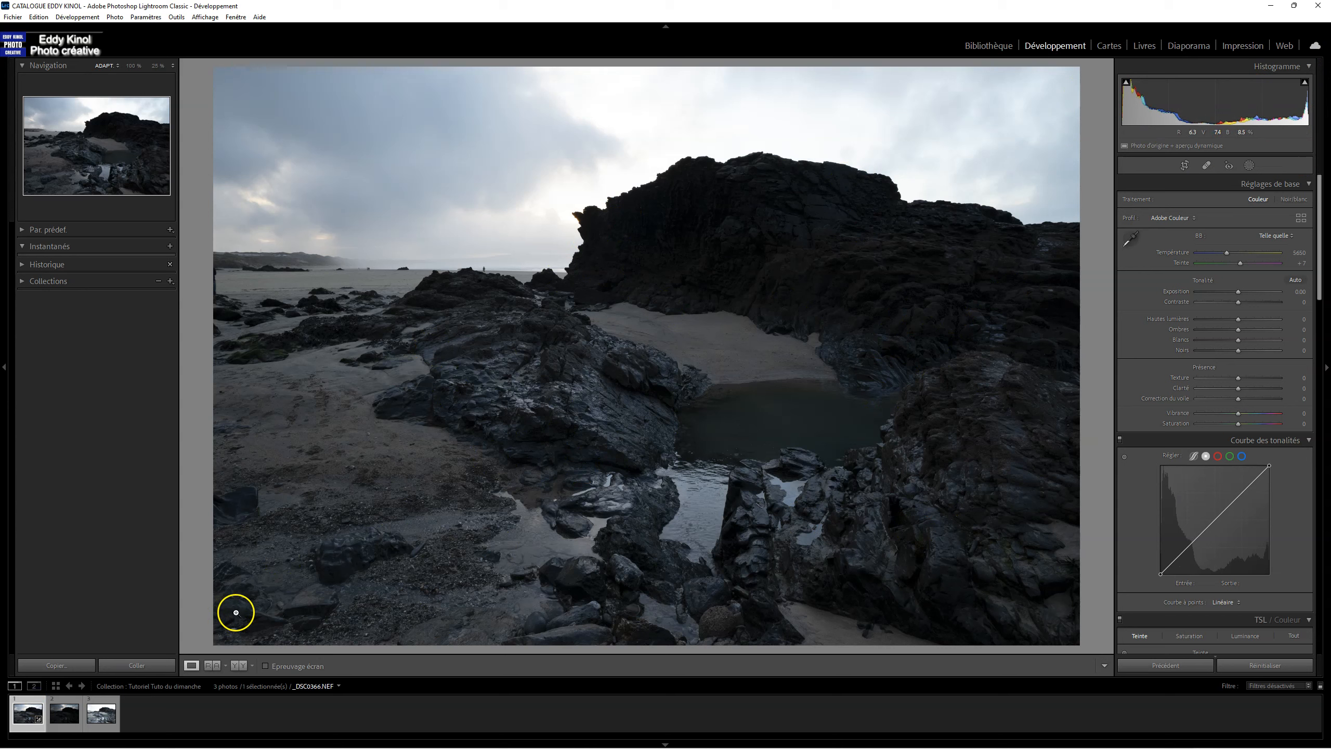
click(104, 704)
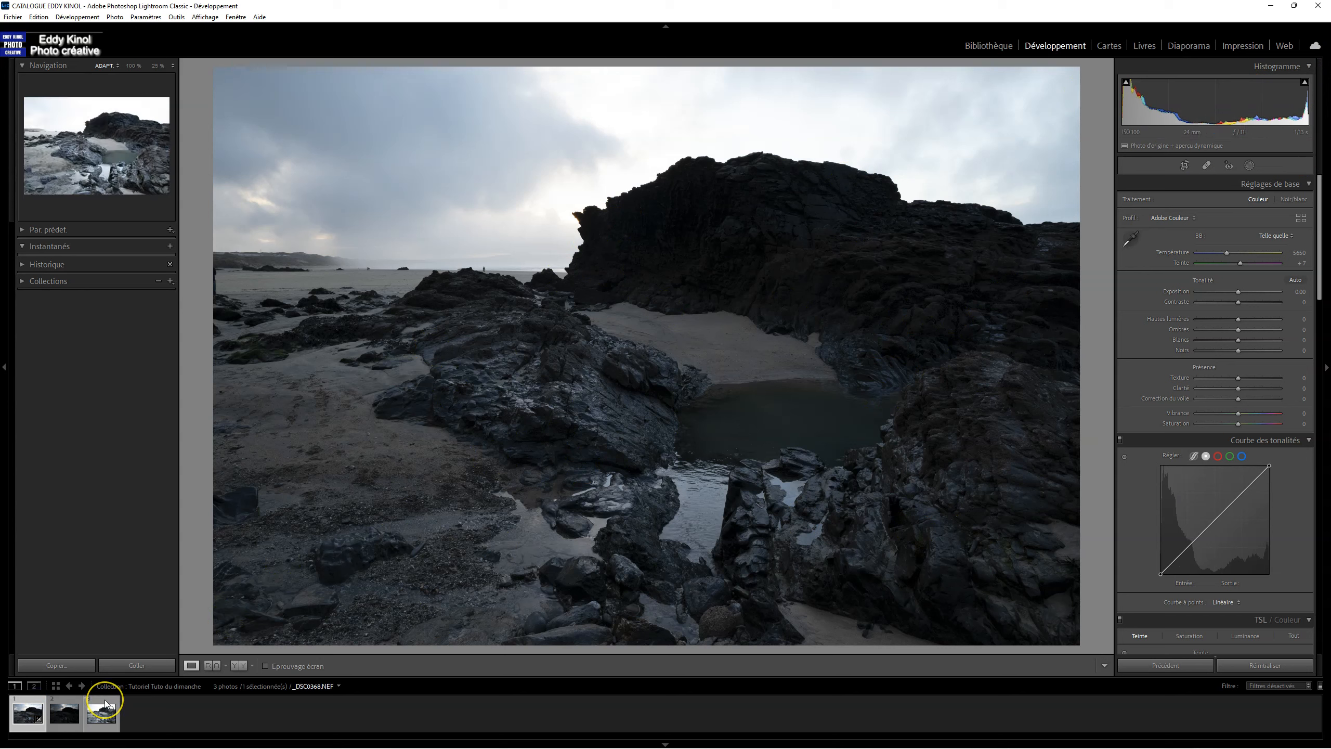
right_click(106, 705)
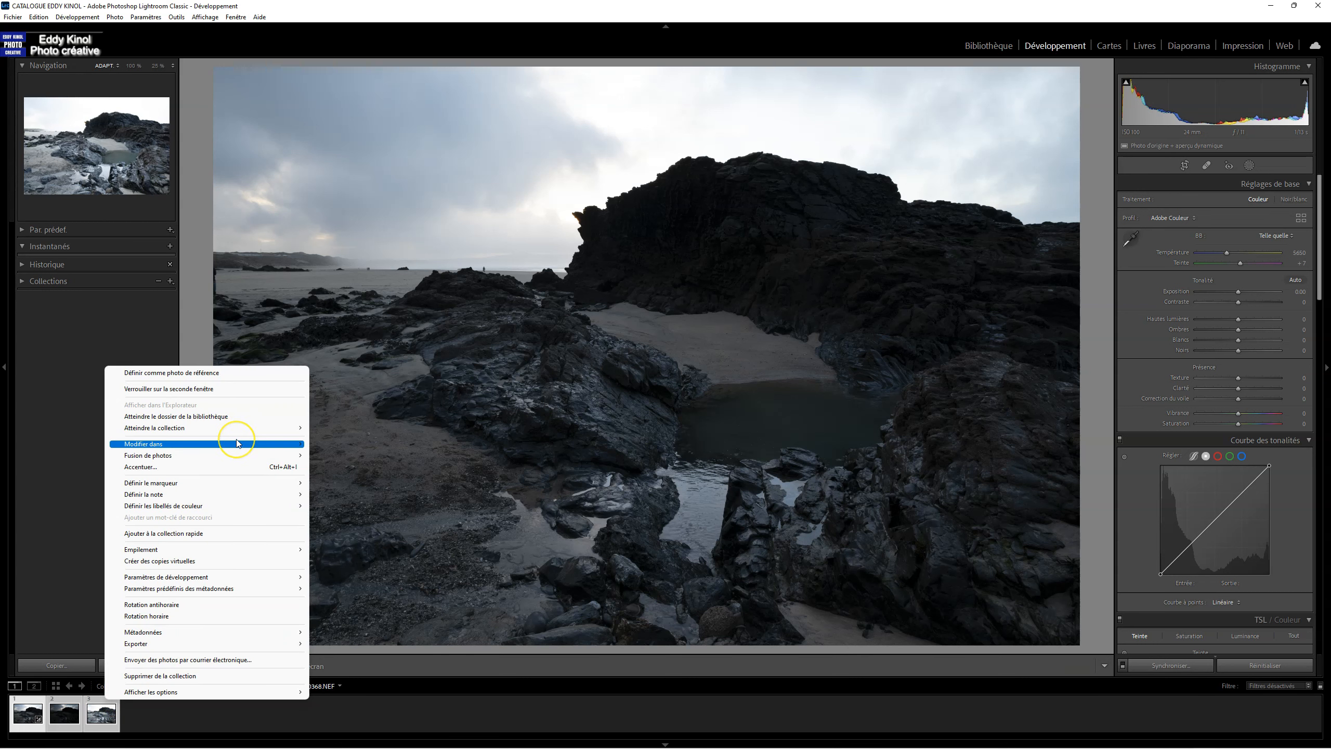
click(235, 456)
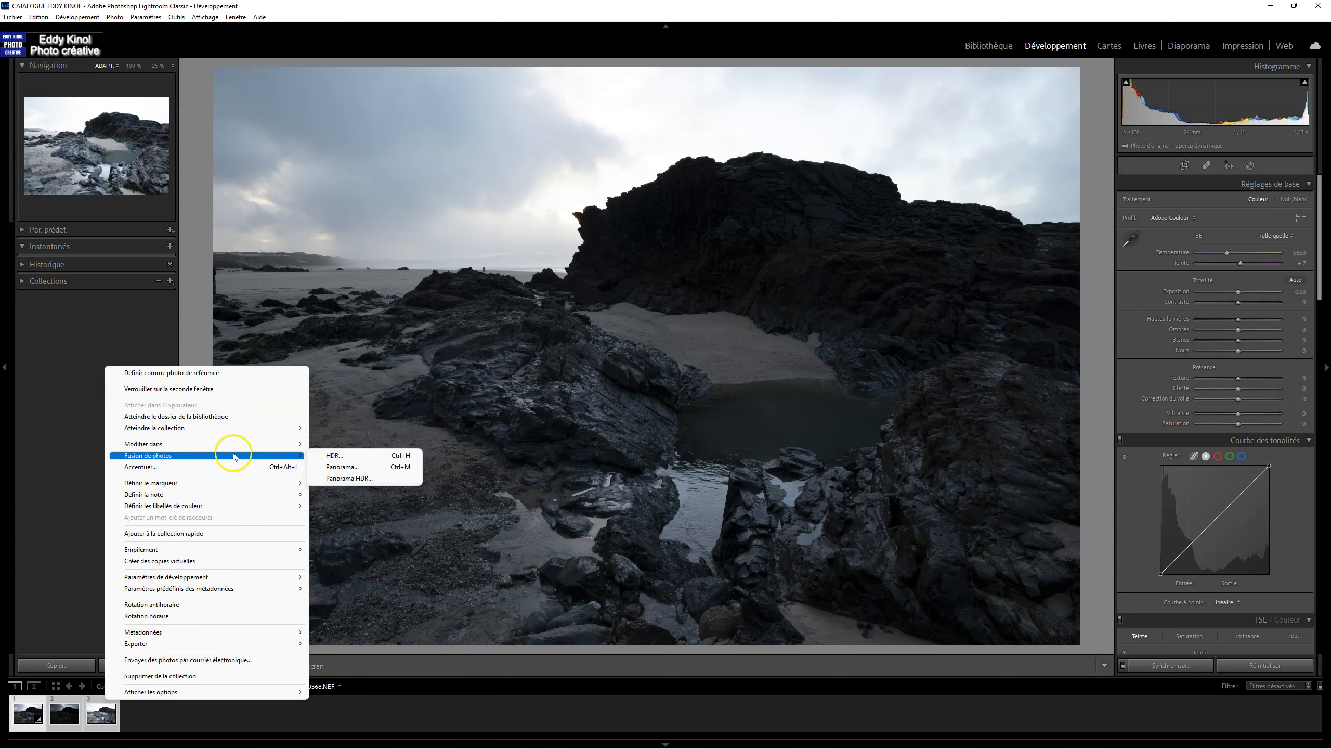
click(320, 454)
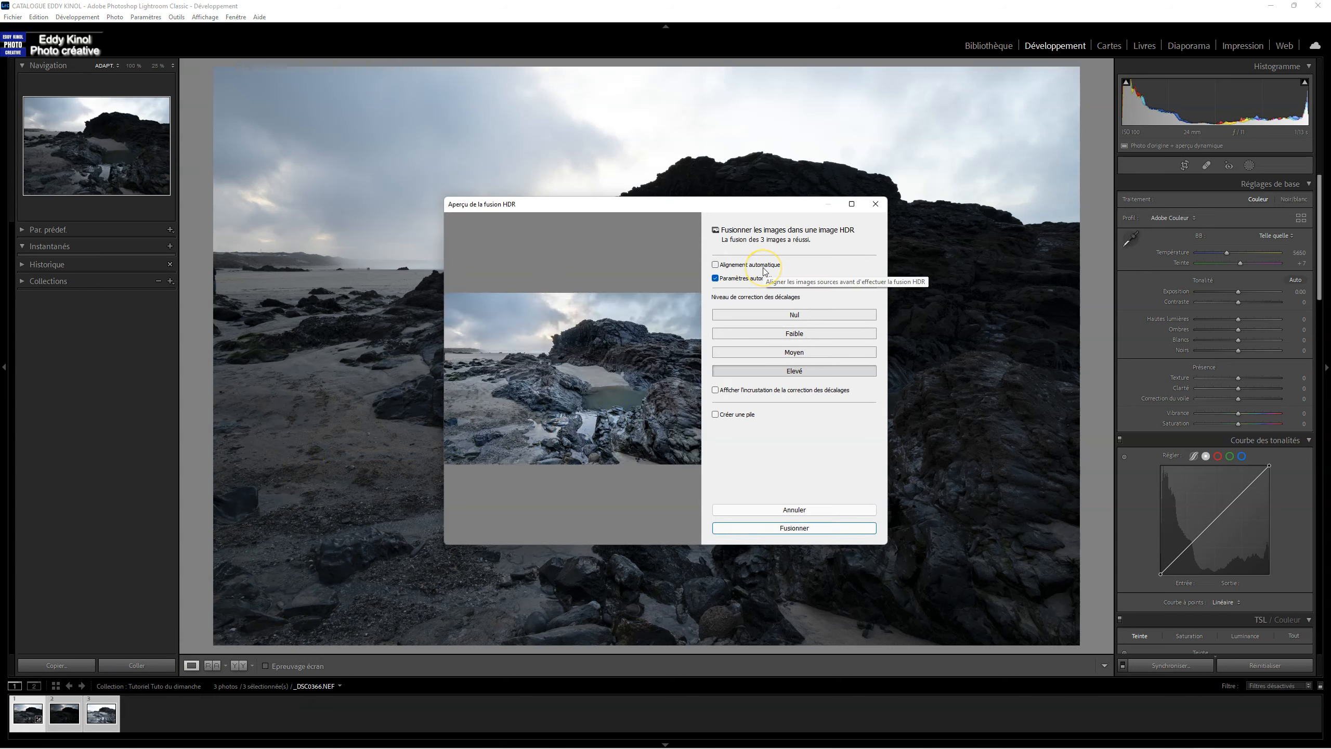
- Merge the three exposures into an HDR image with automatic settings enabled and open the merged photo
click(715, 278)
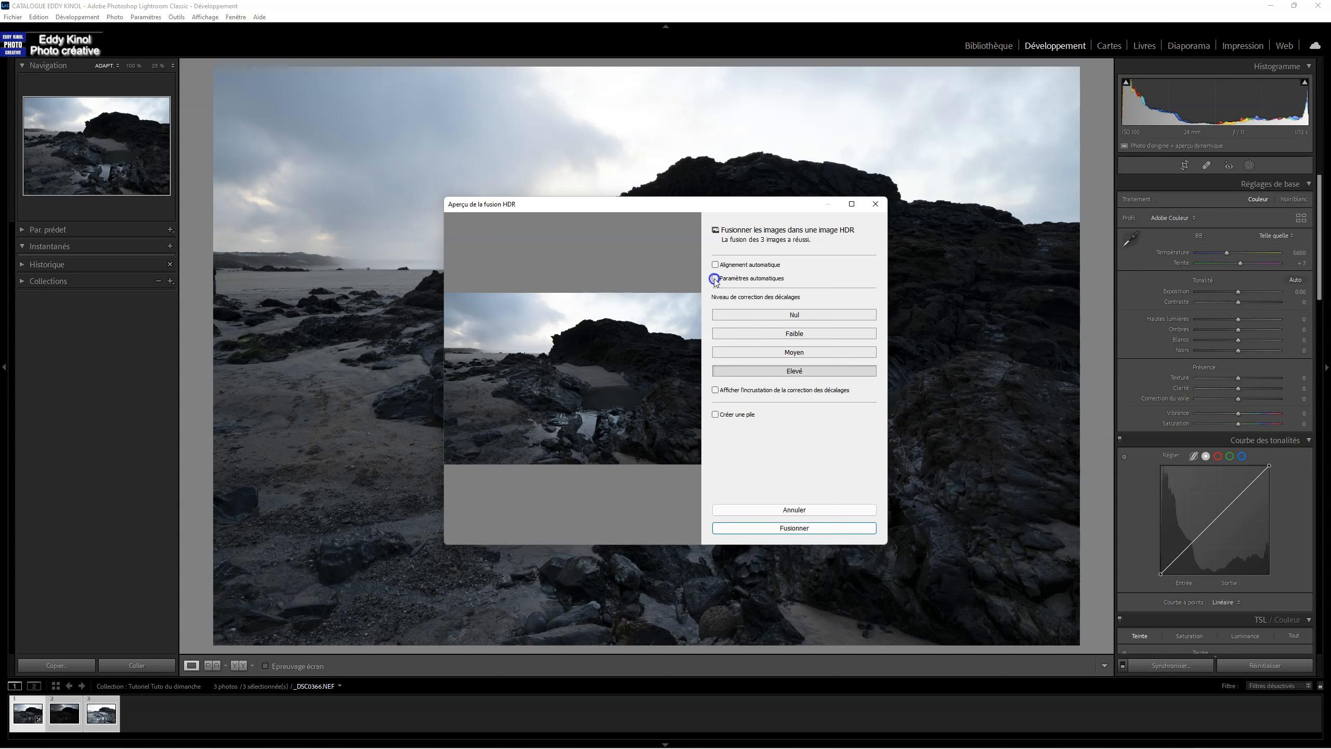
click(716, 279)
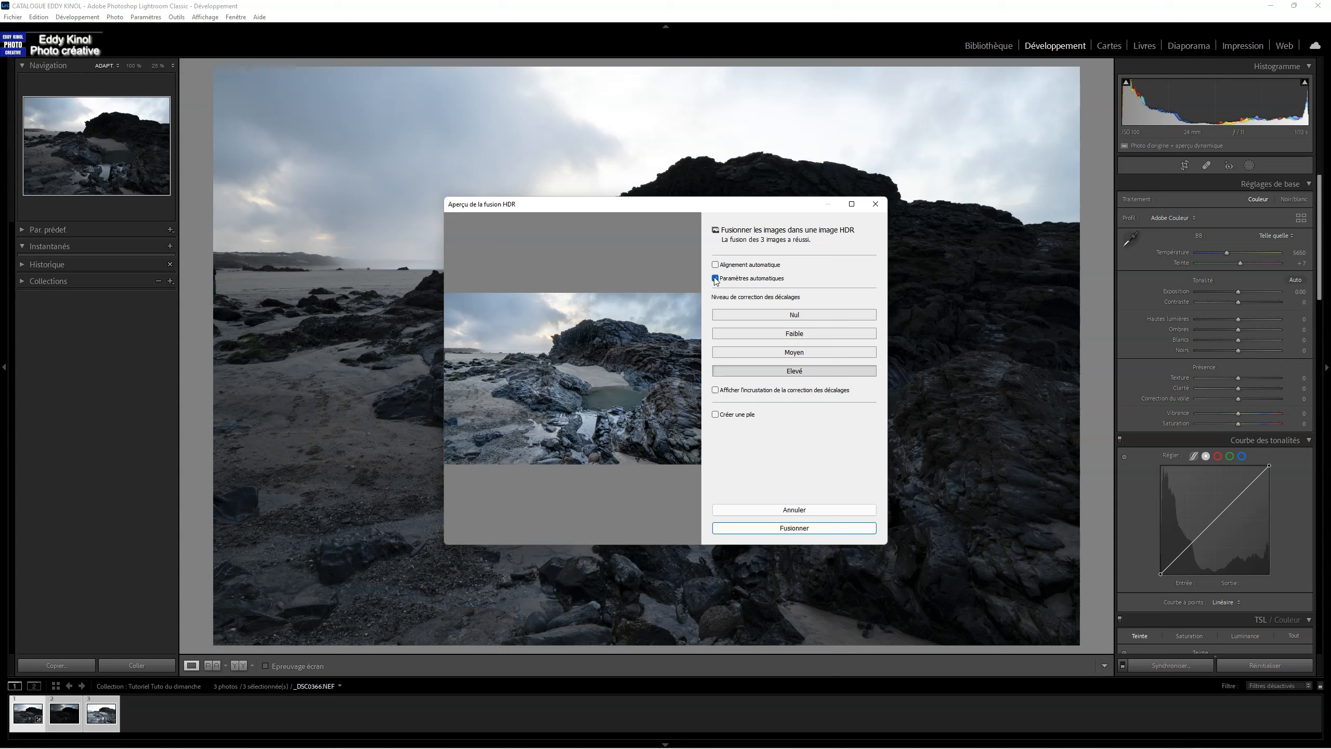
click(794, 529)
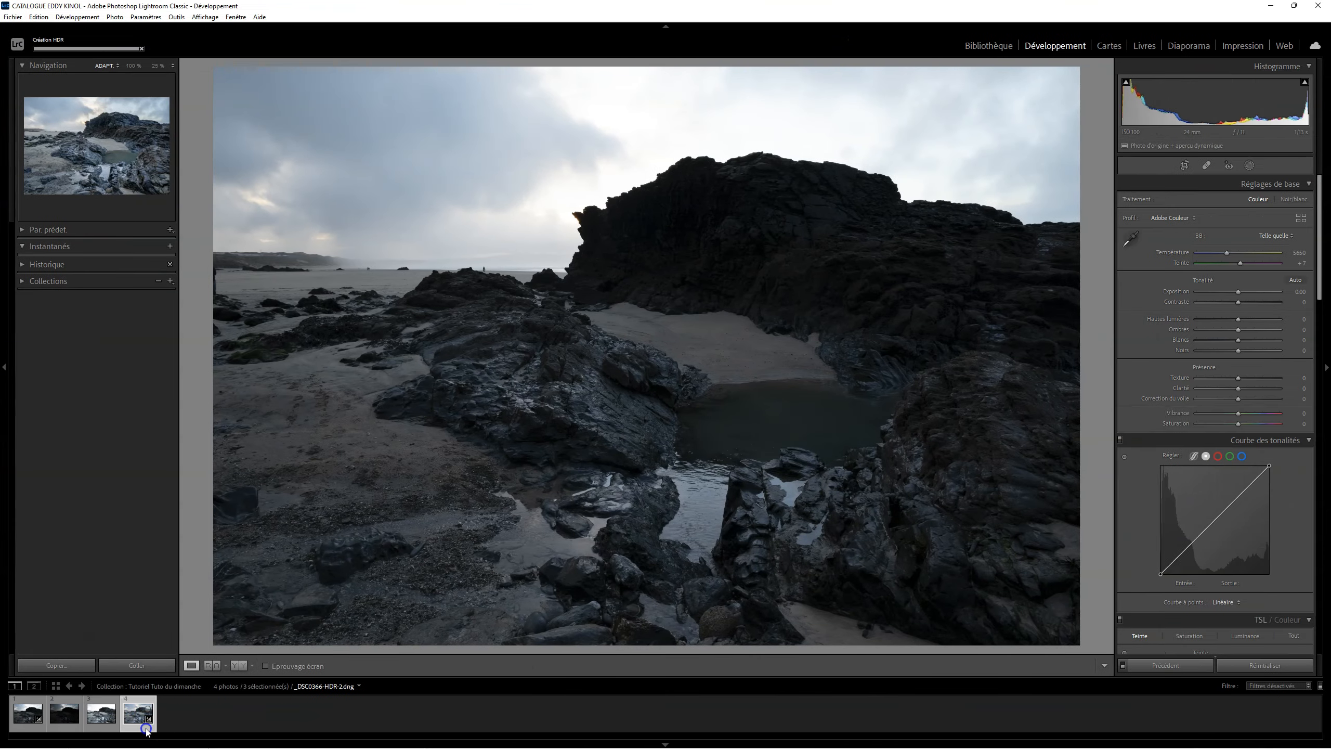
click(146, 728)
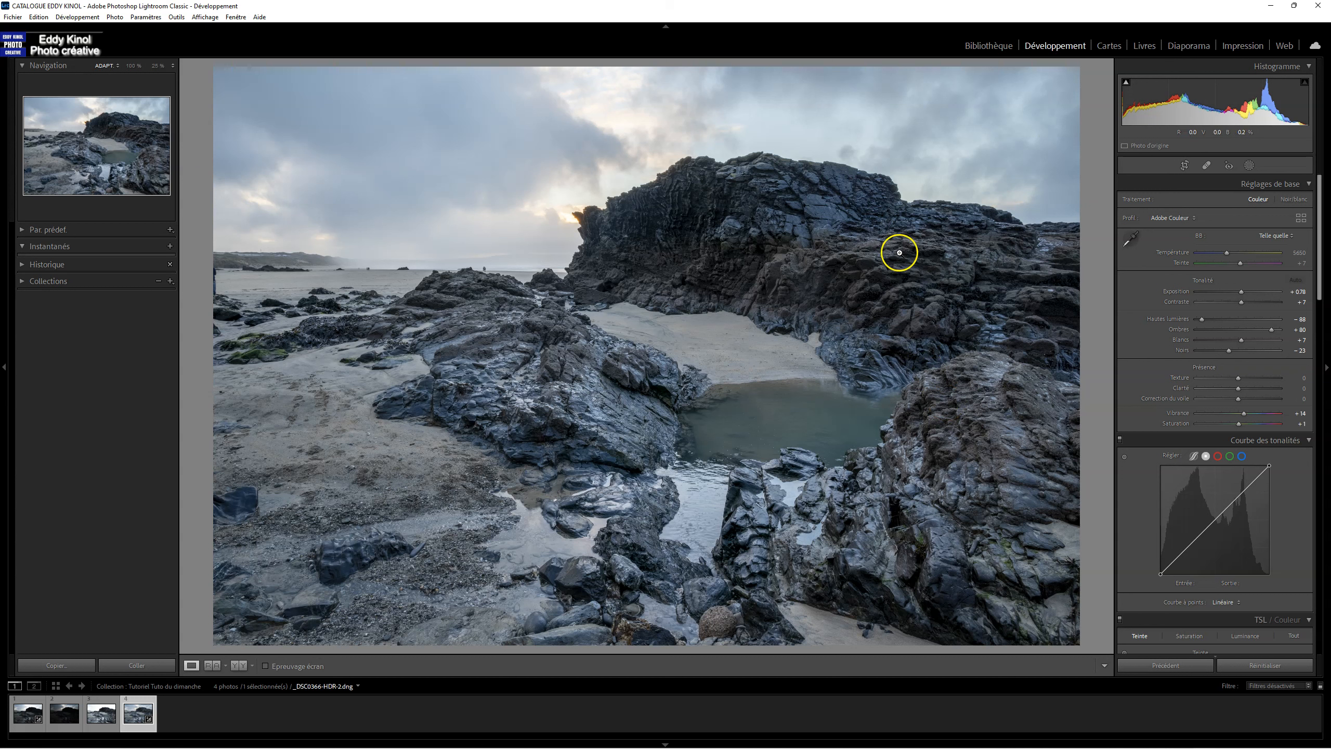
- Set the white balance of the merged HDR photo to Auto
click(1276, 236)
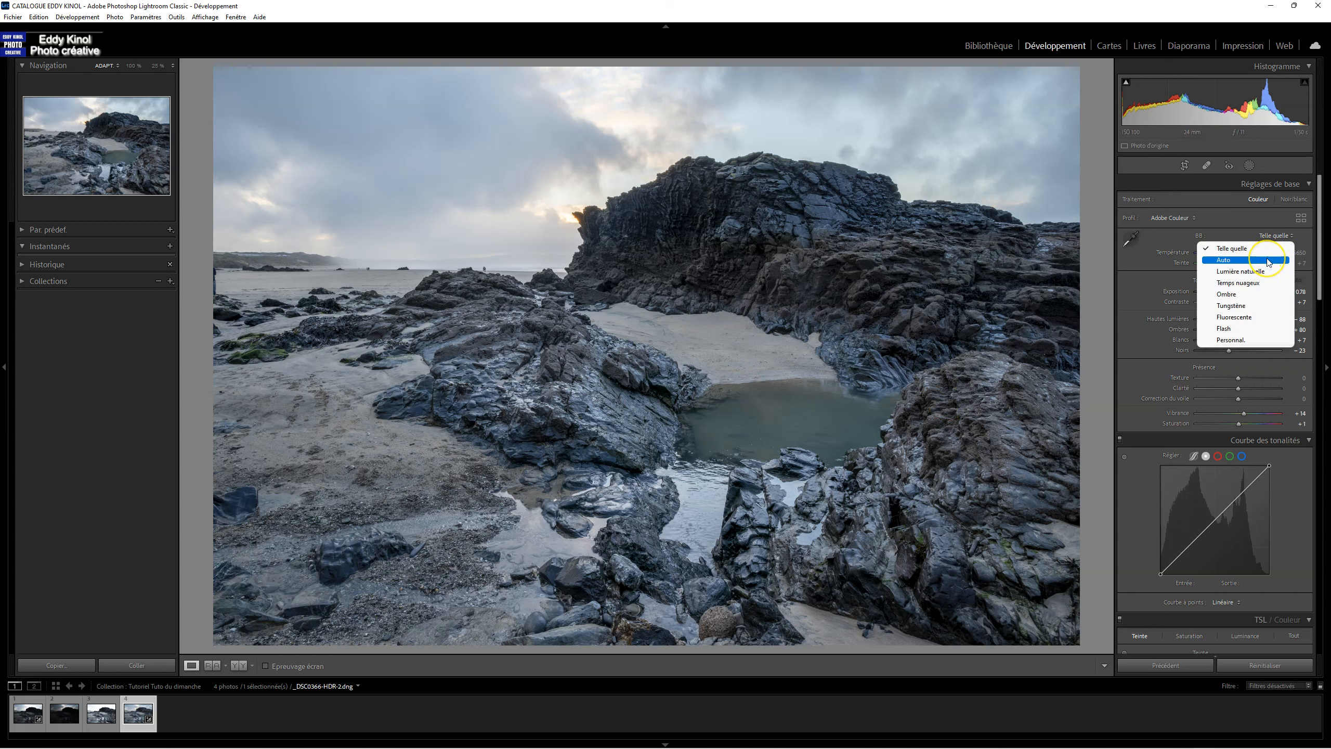
click(1267, 260)
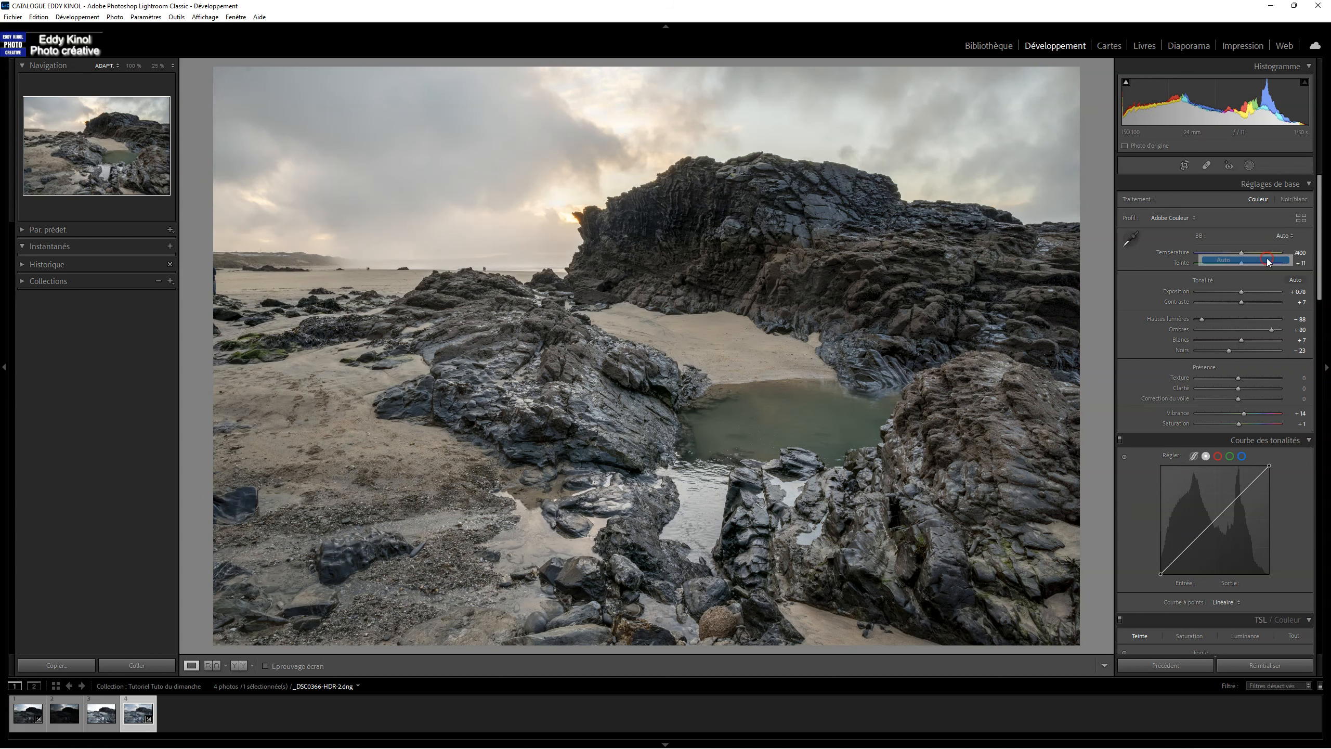
click(1281, 236)
click(1263, 258)
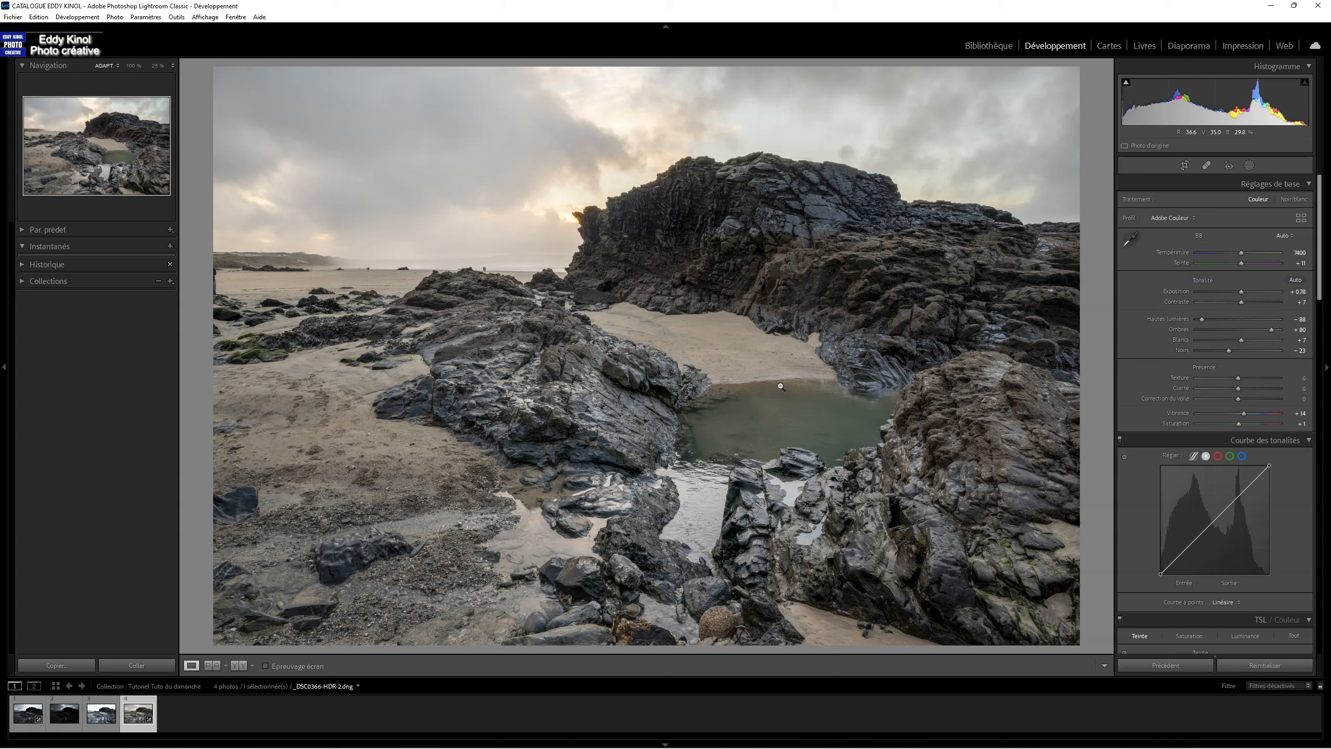
- Heal the dust spot in the sky at the photo's upper-left edge, then close the healing tool
click(1205, 166)
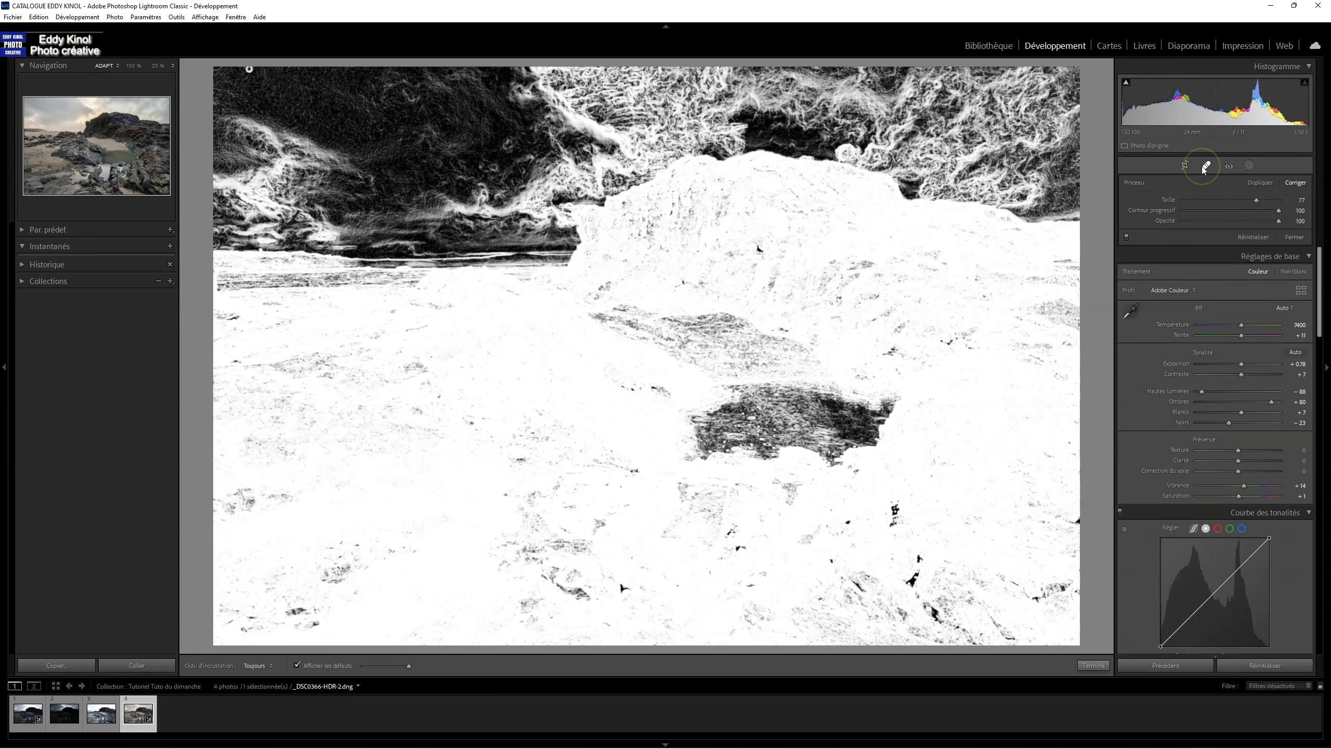
click(249, 70)
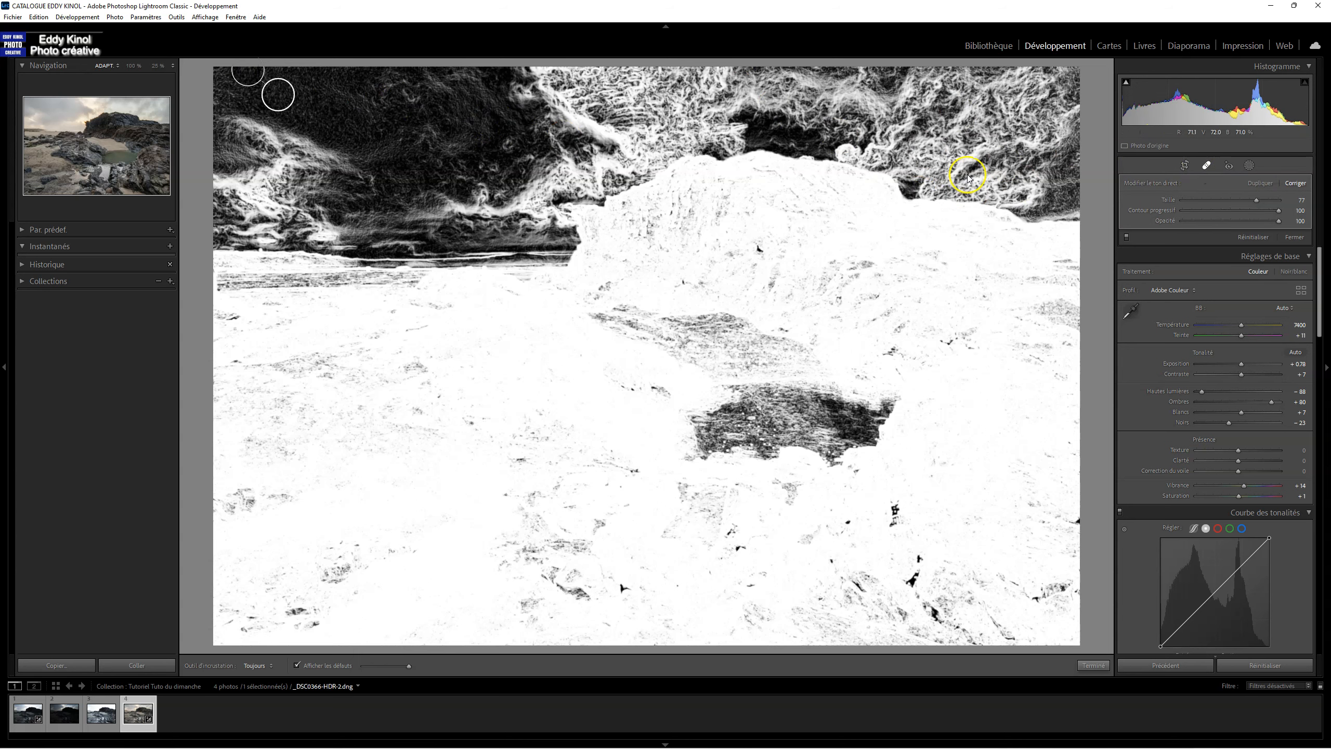
click(1207, 165)
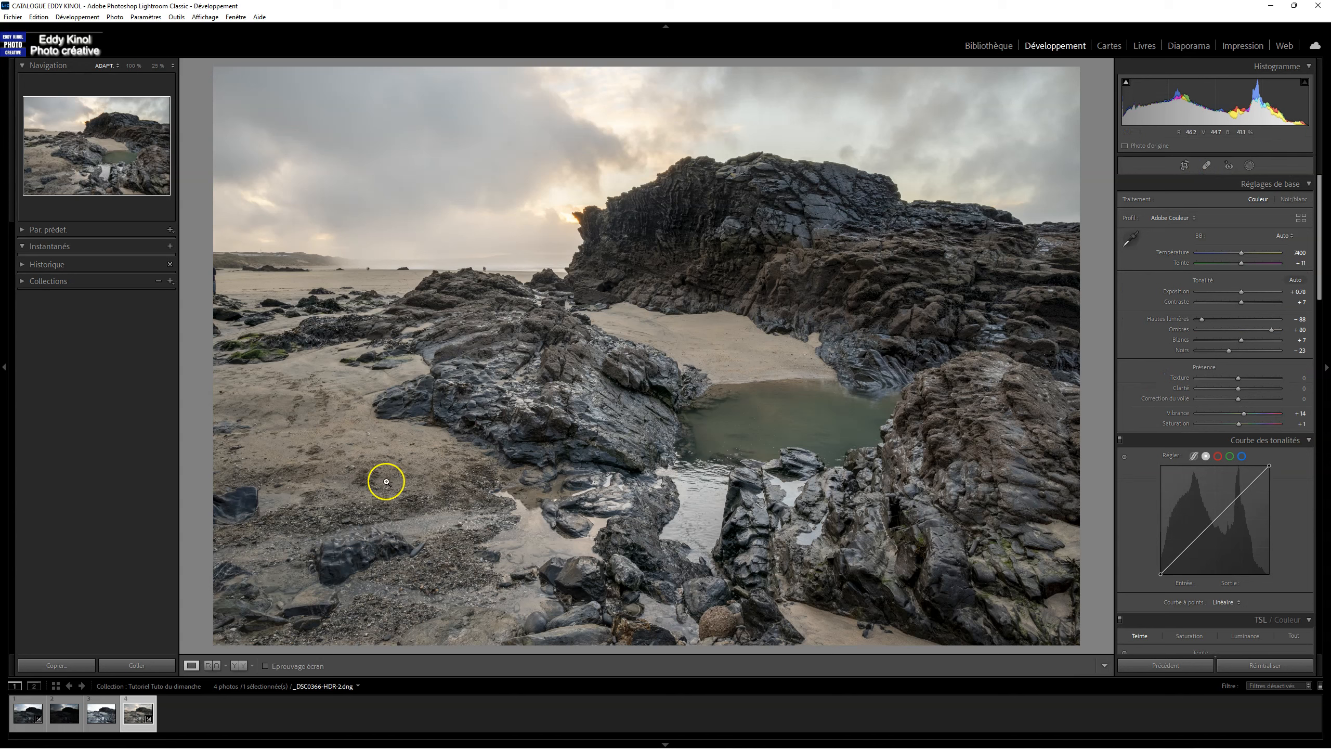
right_click(140, 700)
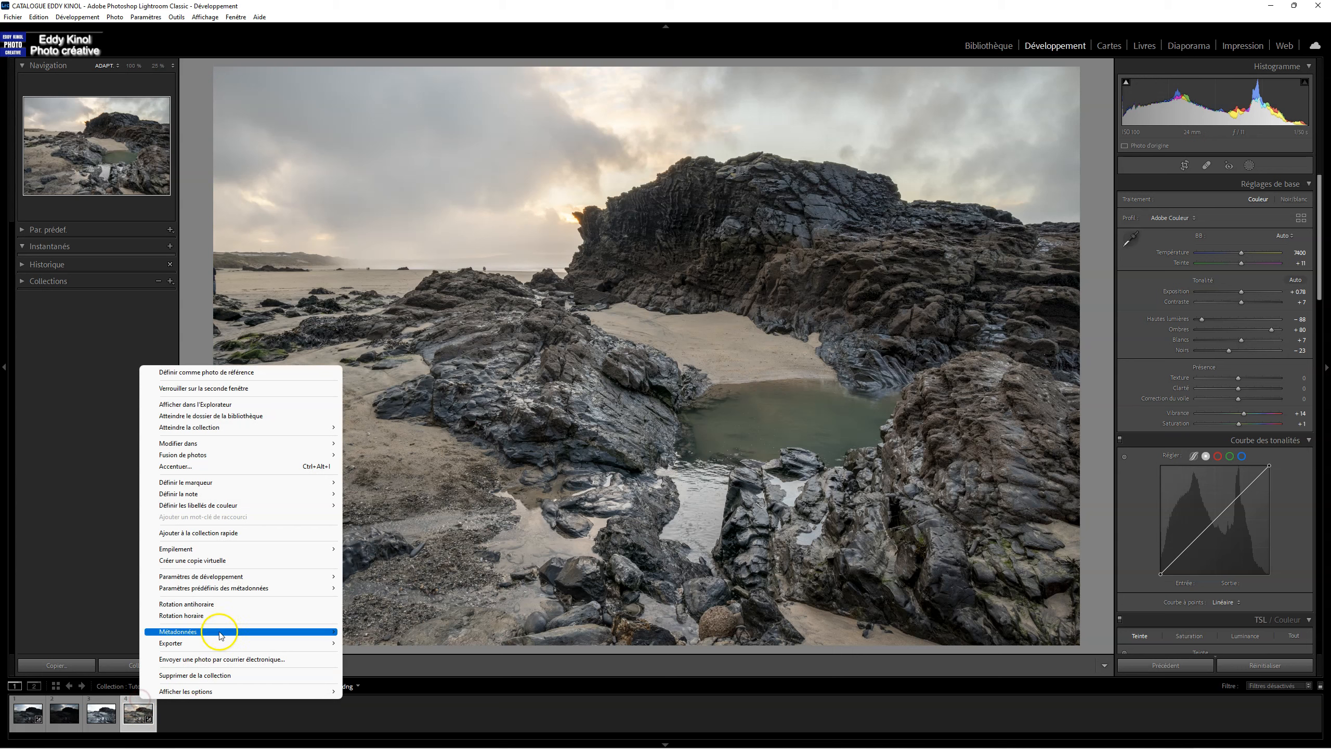
mouse_move(223, 443)
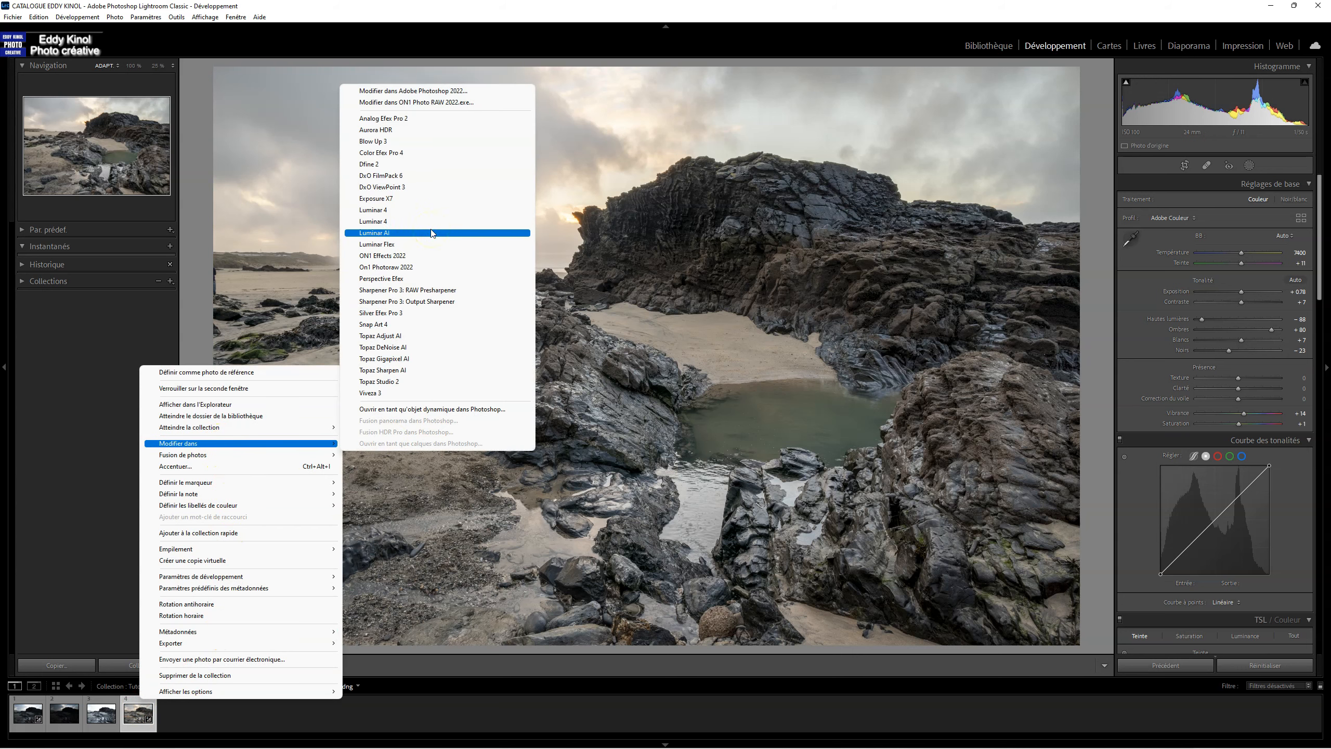
click(927, 35)
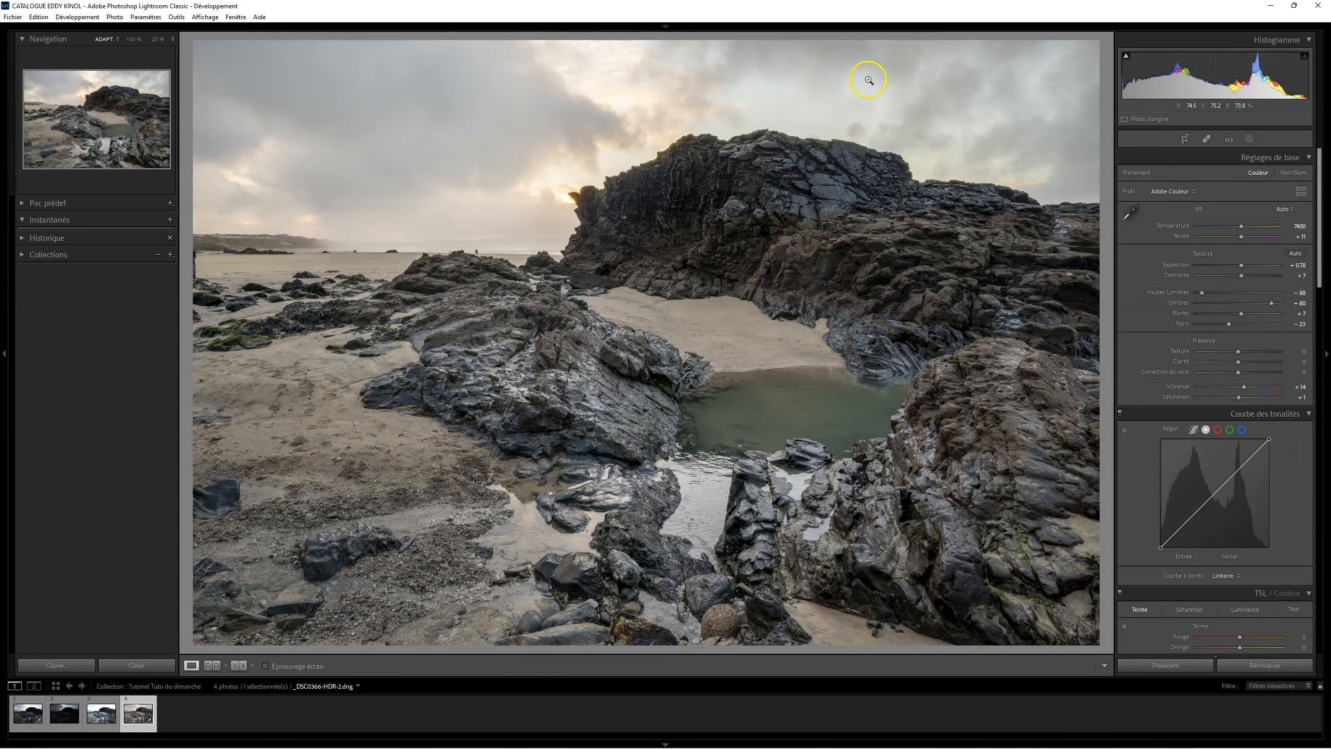
click(665, 25)
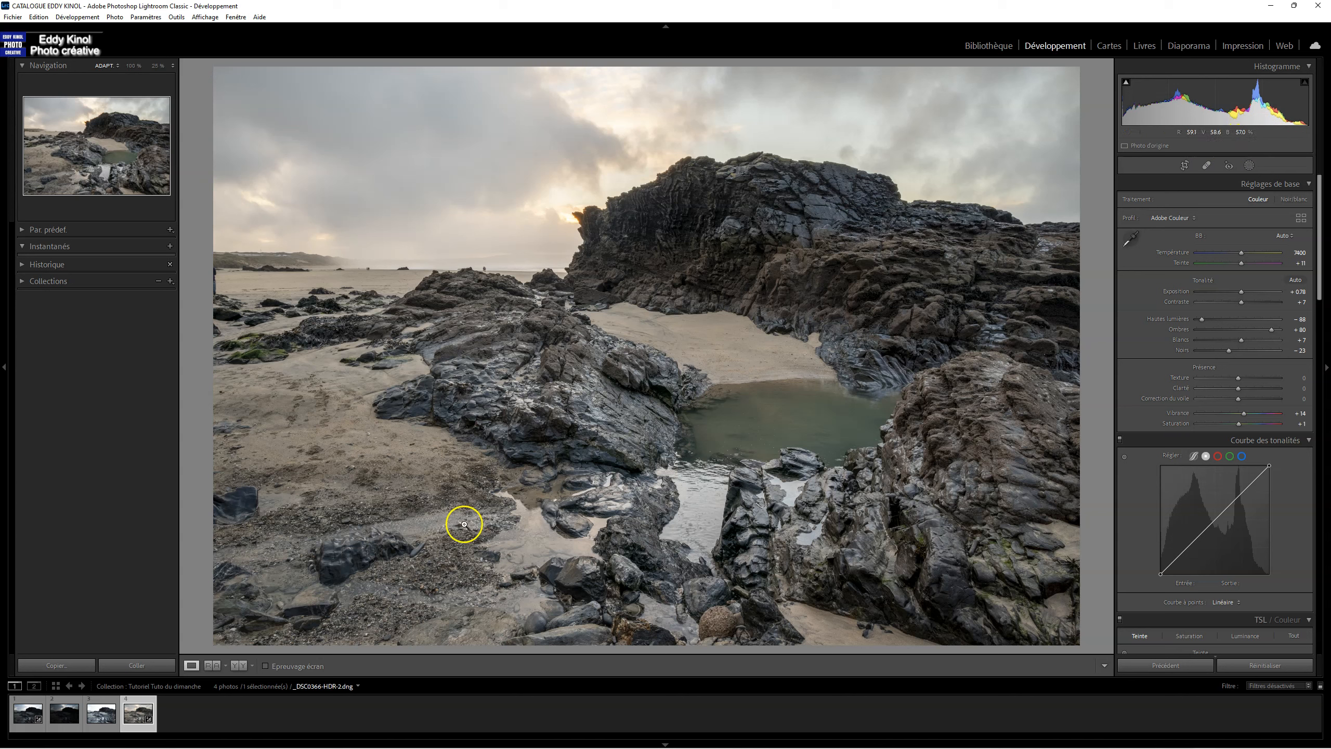
- Send a copy of the HDR photo with Lightroom adjustments to Luminar AI and open the Paysages simples template collection
right_click(137, 712)
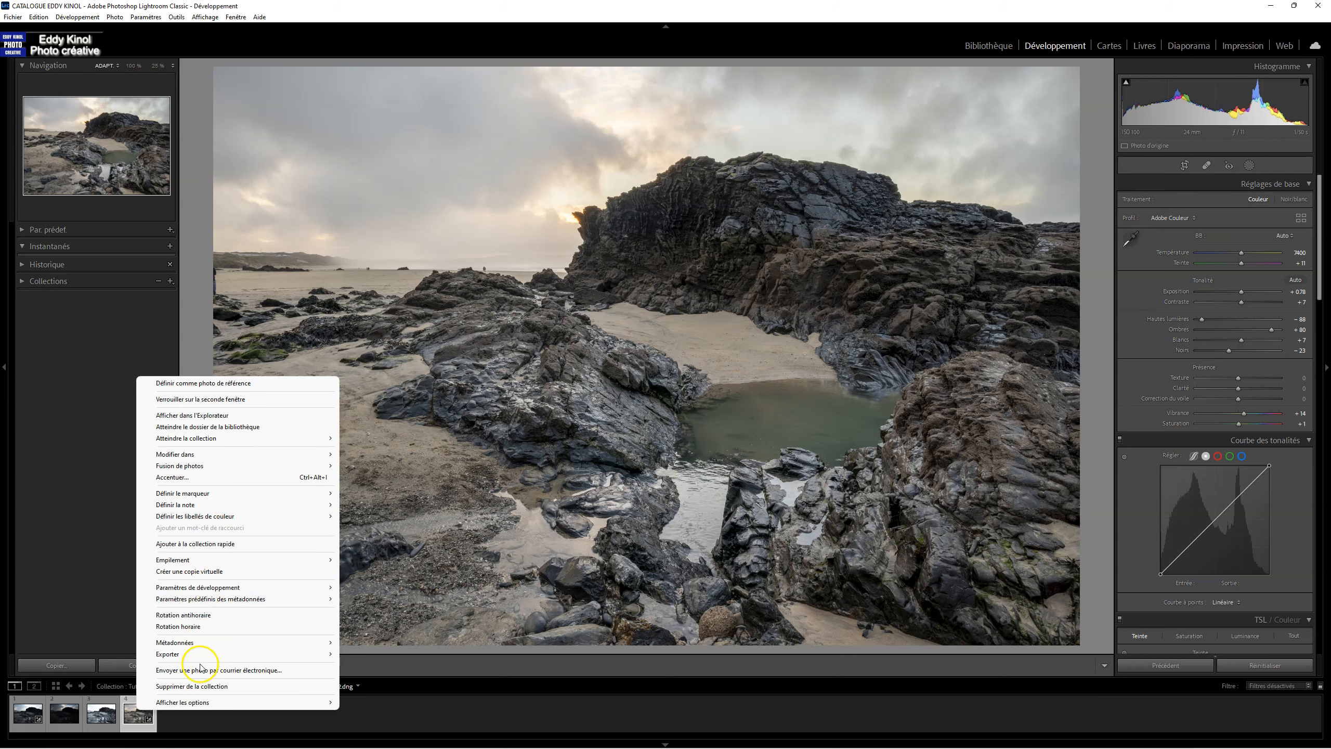
mouse_move(201, 654)
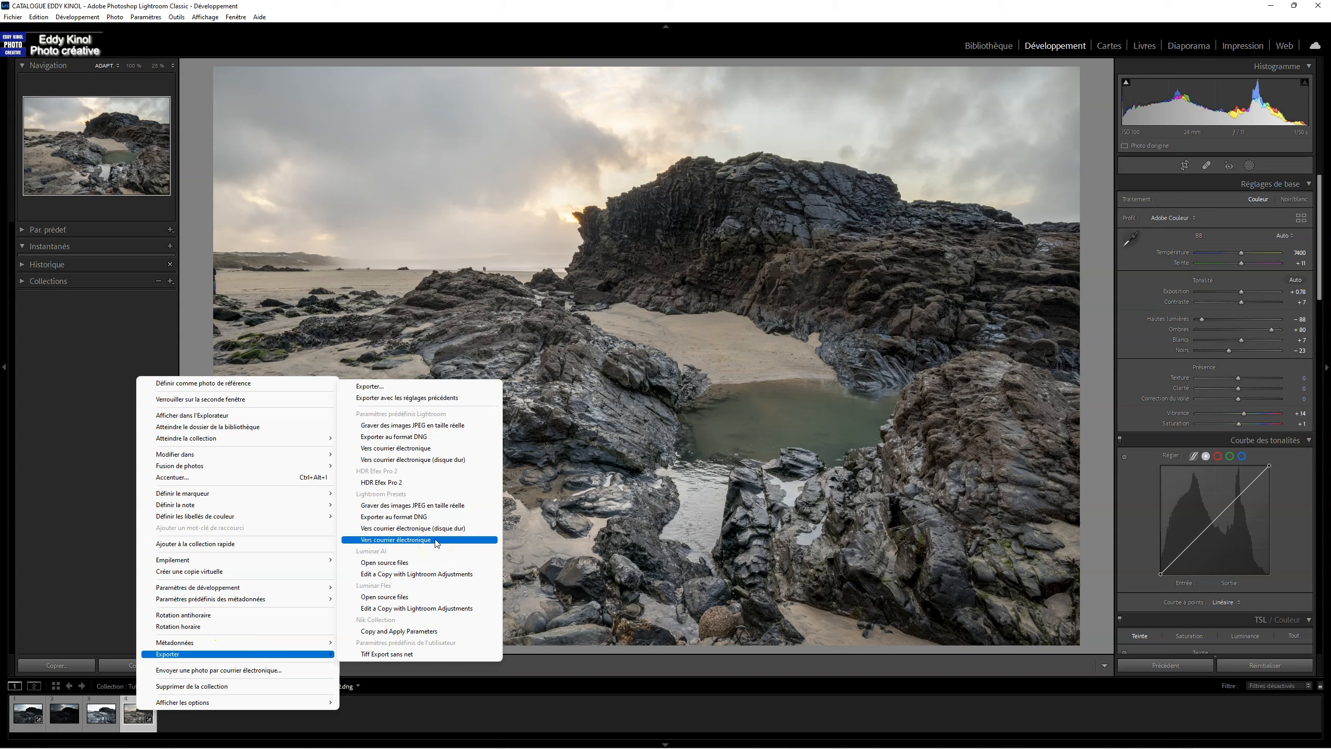
click(365, 574)
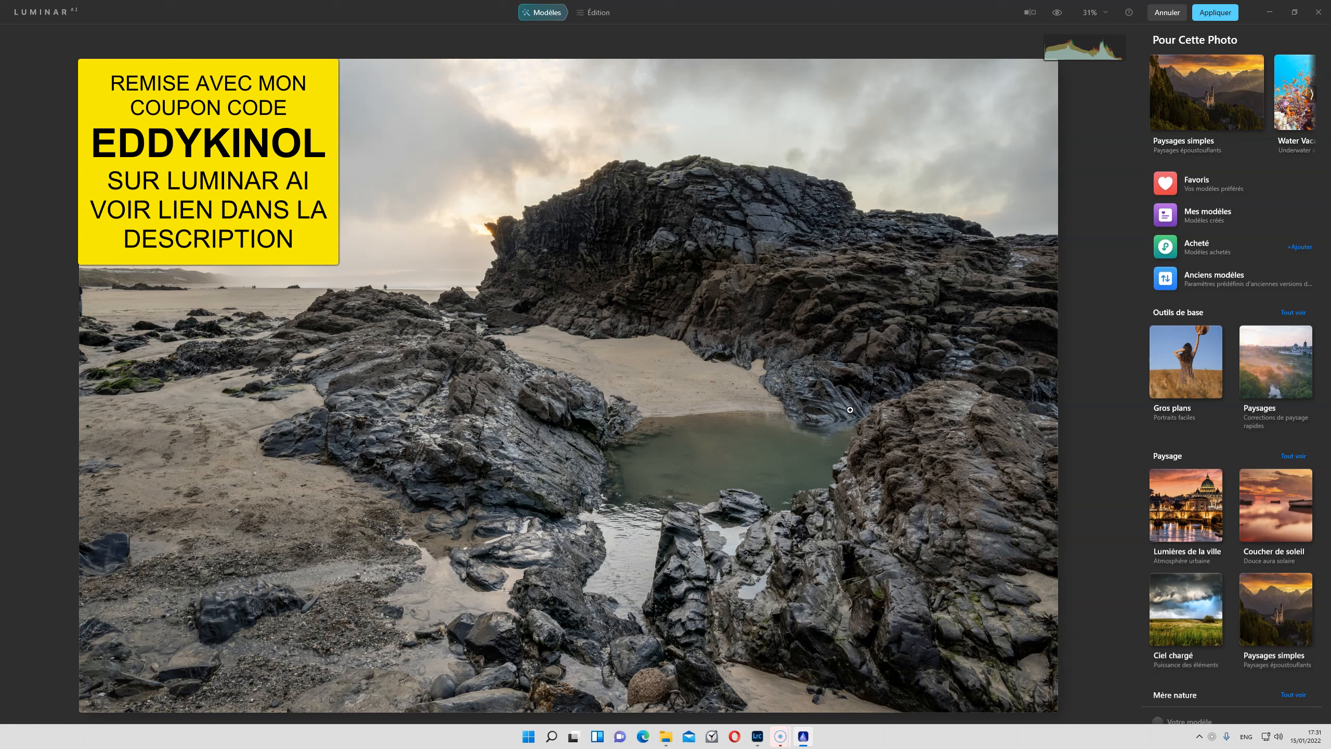
click(1216, 104)
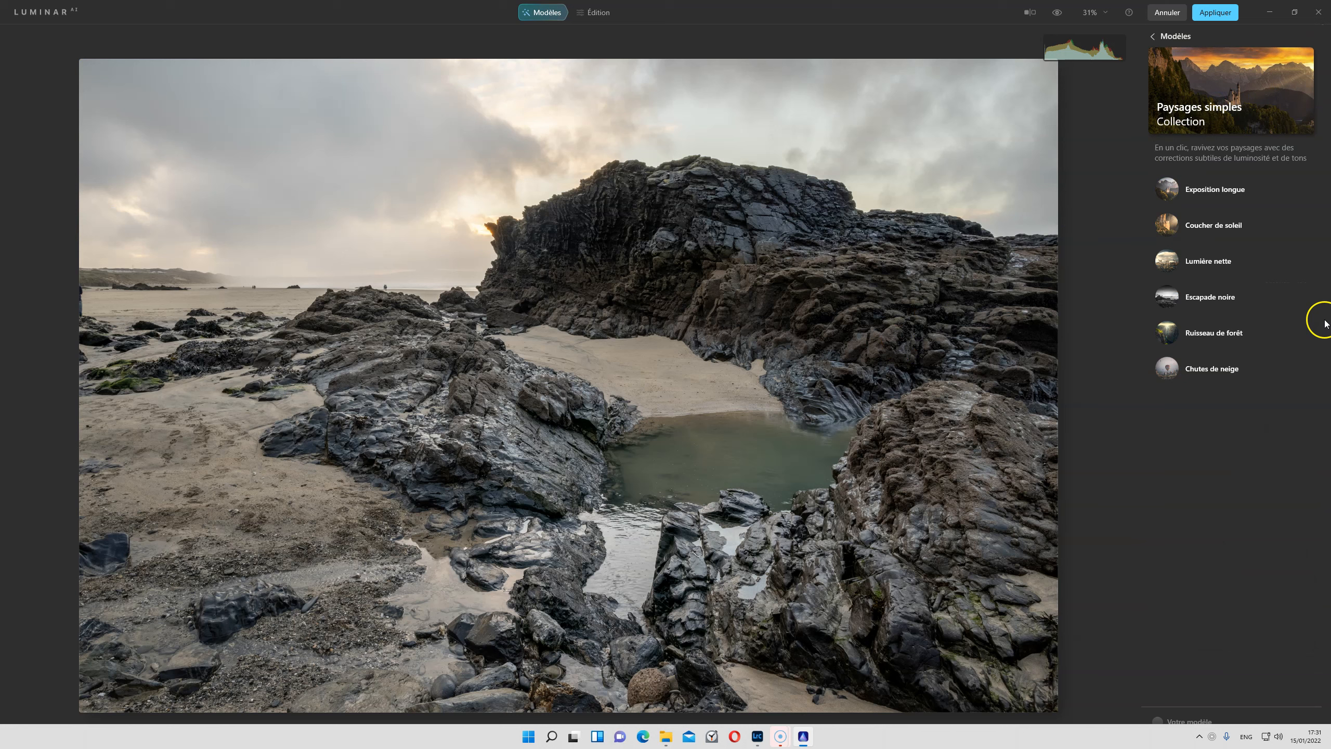
- Try the Exposition longue, Coucher de soleil and Lumière nette templates on the photo, varying the template strength
click(1167, 188)
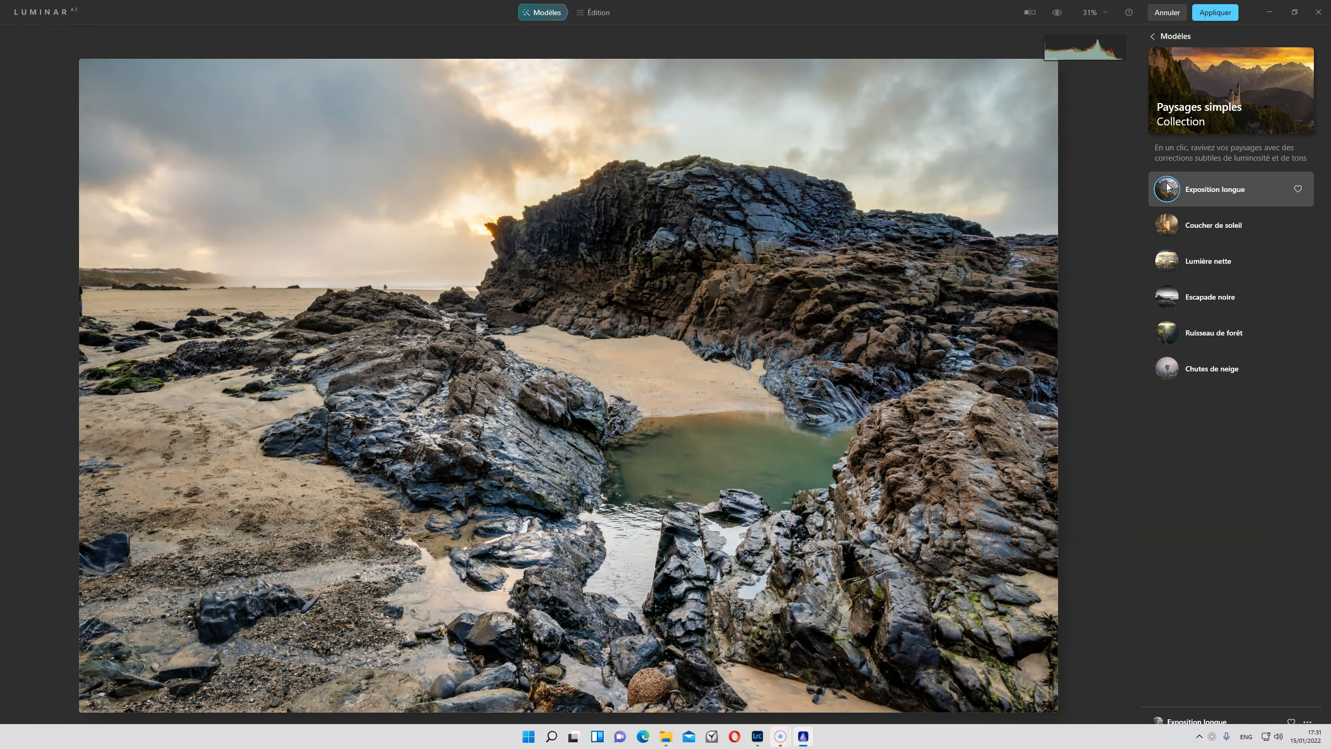
drag(1307, 737, 1192, 740)
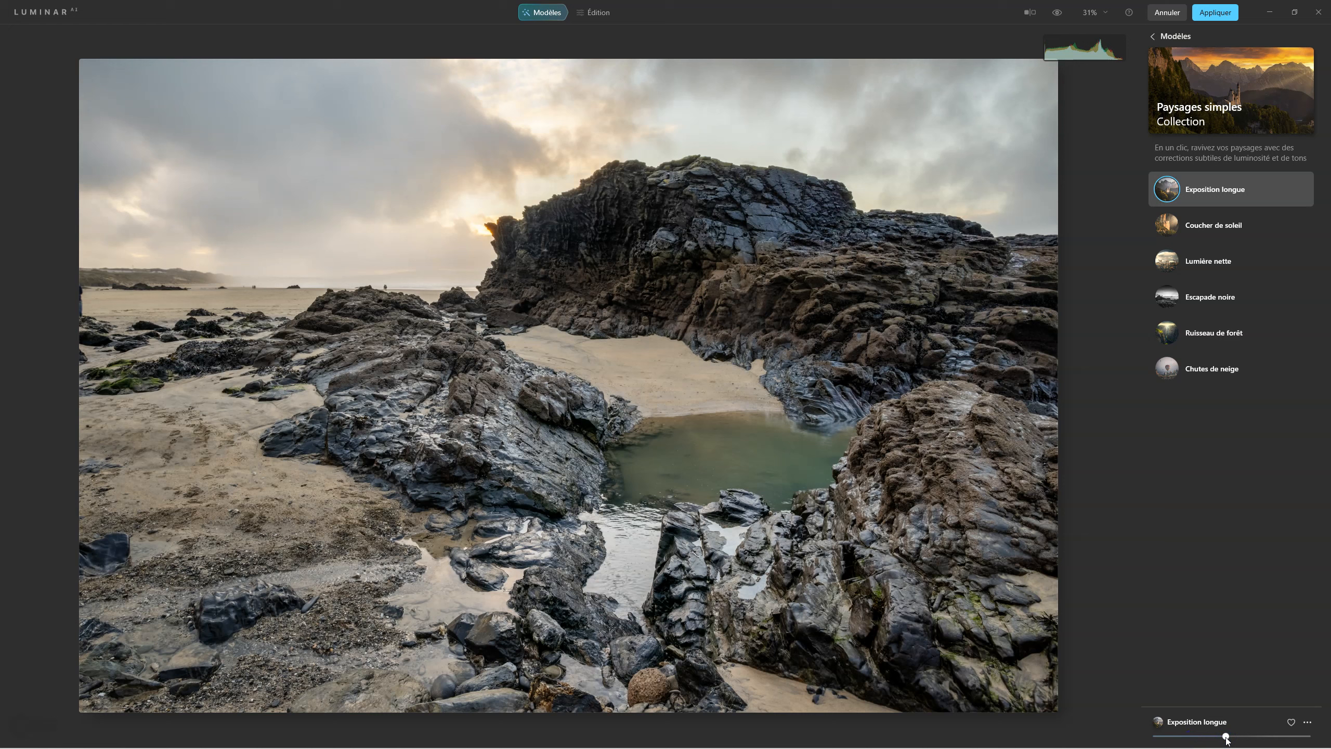
click(1197, 227)
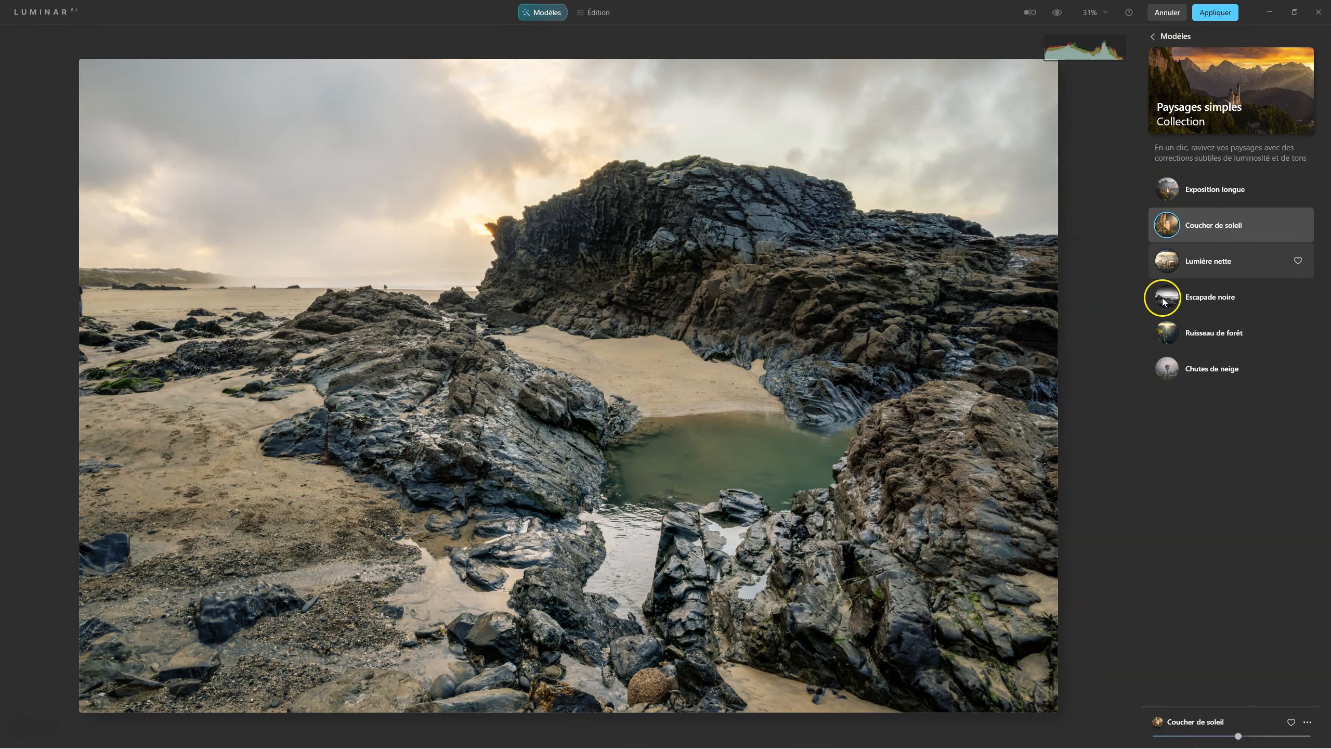
click(1168, 261)
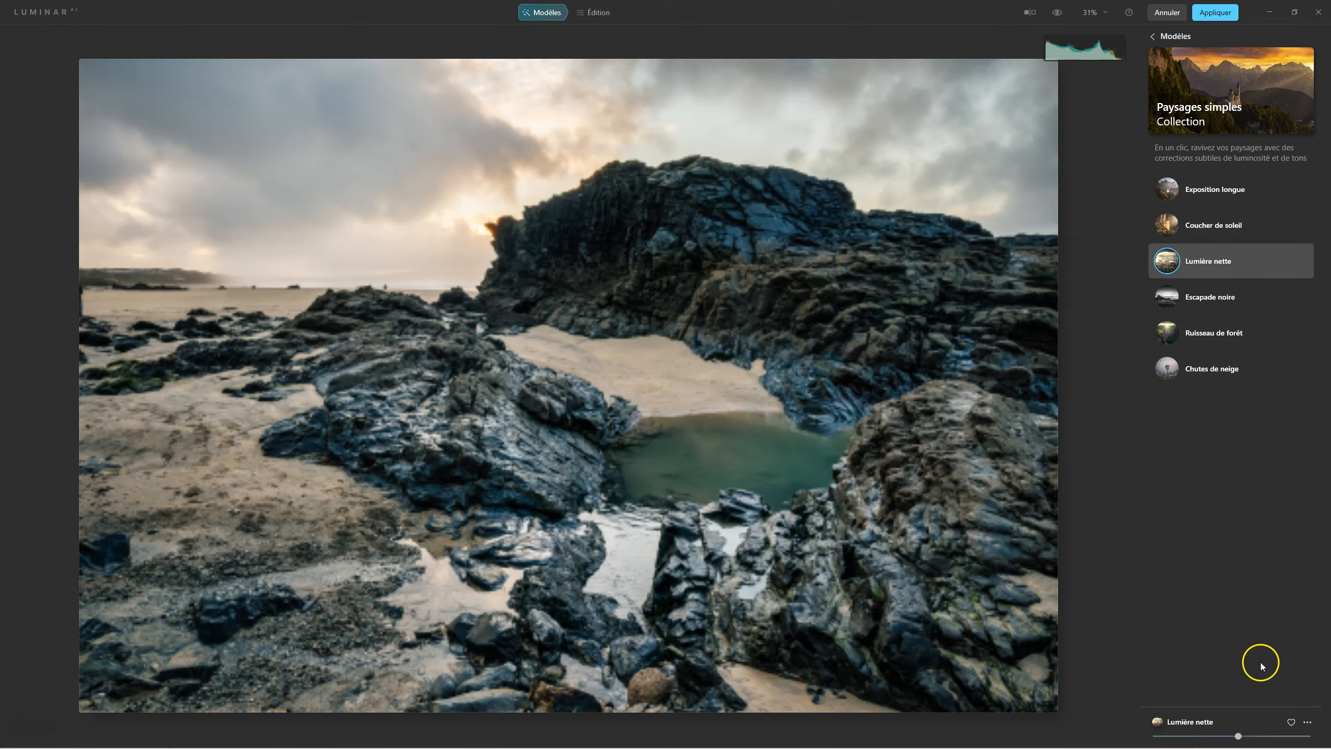
click(1312, 740)
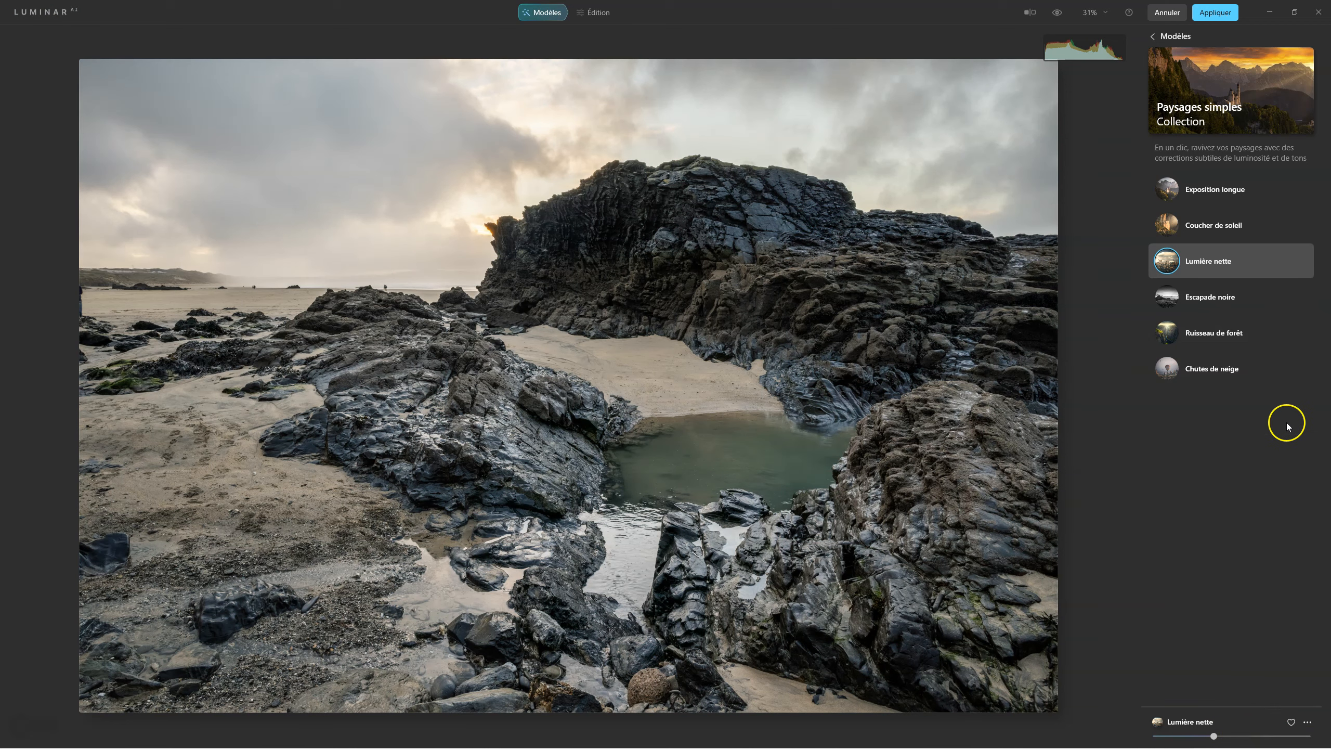
- Apply the Ruisseau de forêt template, compare it with the original photo and fine-tune its strength
click(1179, 332)
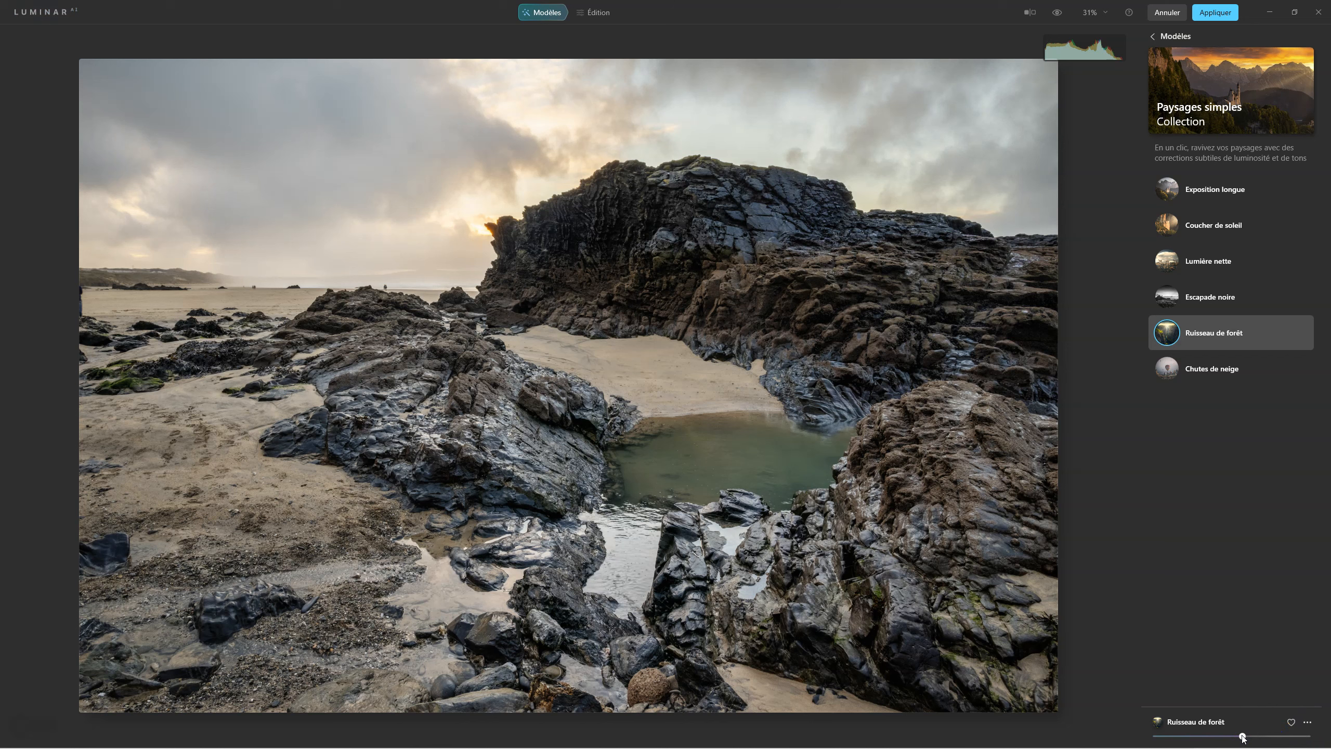
click(1057, 14)
click(1057, 13)
drag(1249, 737, 1247, 739)
- Centre the vignette on the rock pool, with Quantité at -100 and Progressivité at 100
click(595, 12)
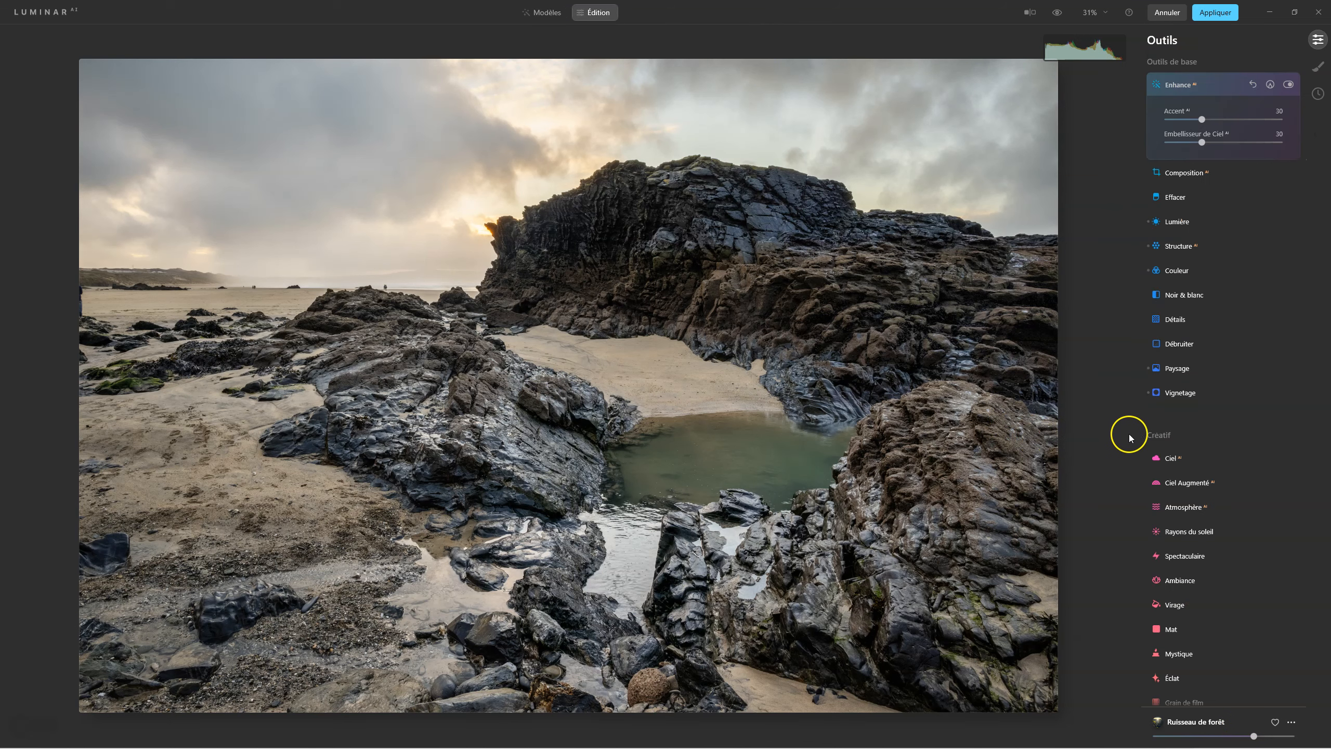
click(1171, 394)
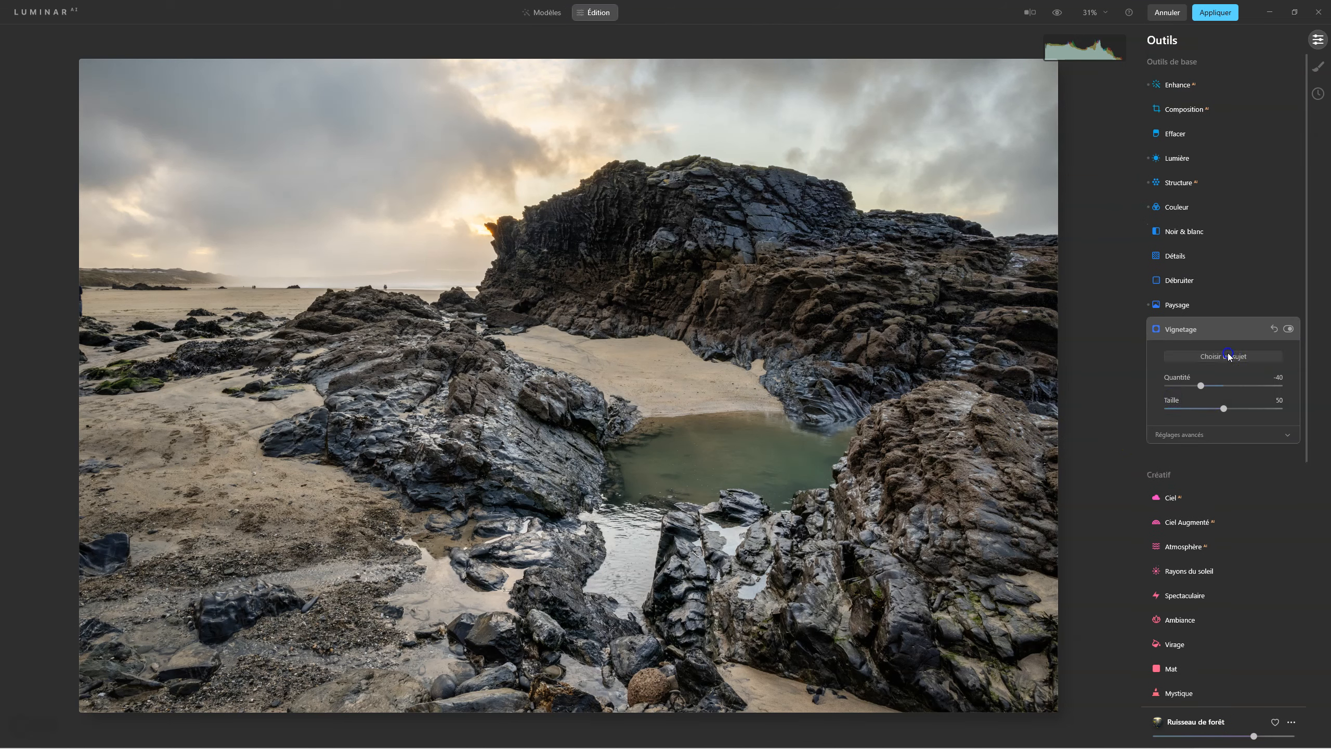
click(1227, 356)
click(733, 446)
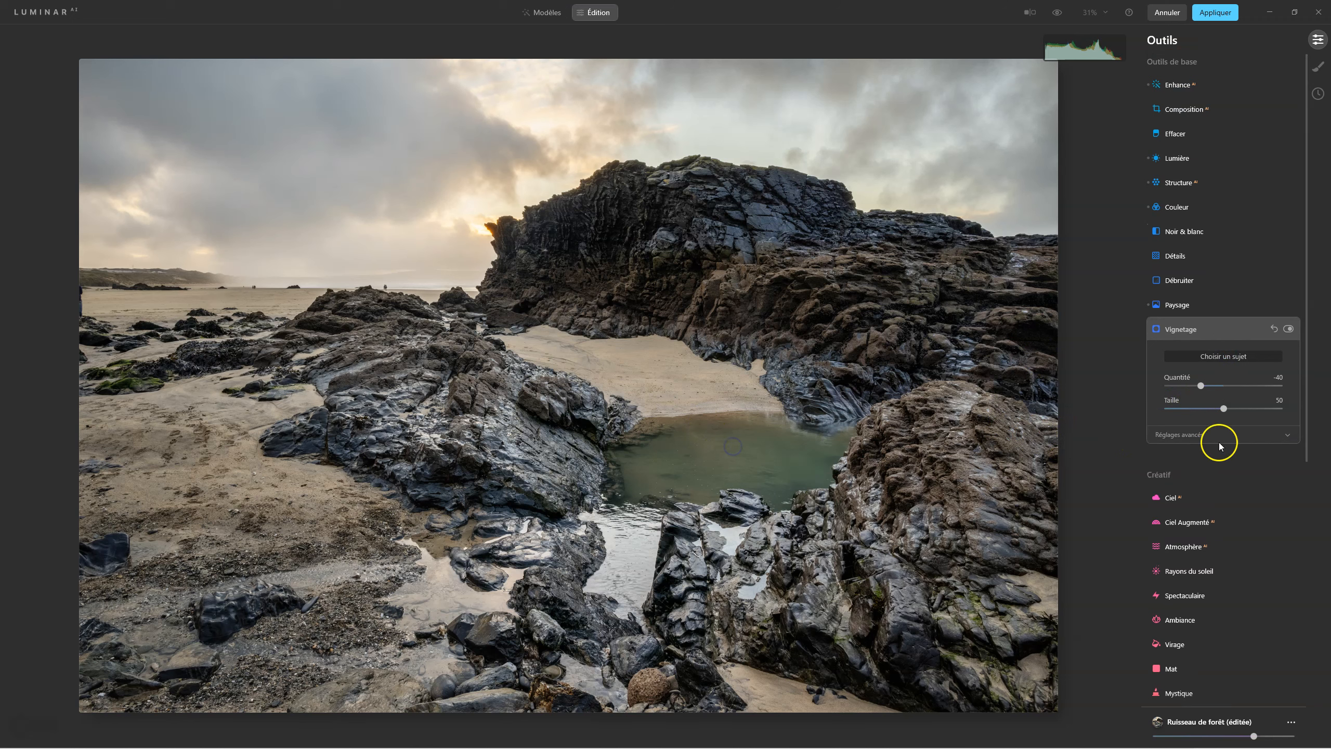
drag(1200, 386, 1163, 384)
click(1181, 434)
drag(1220, 499, 1270, 502)
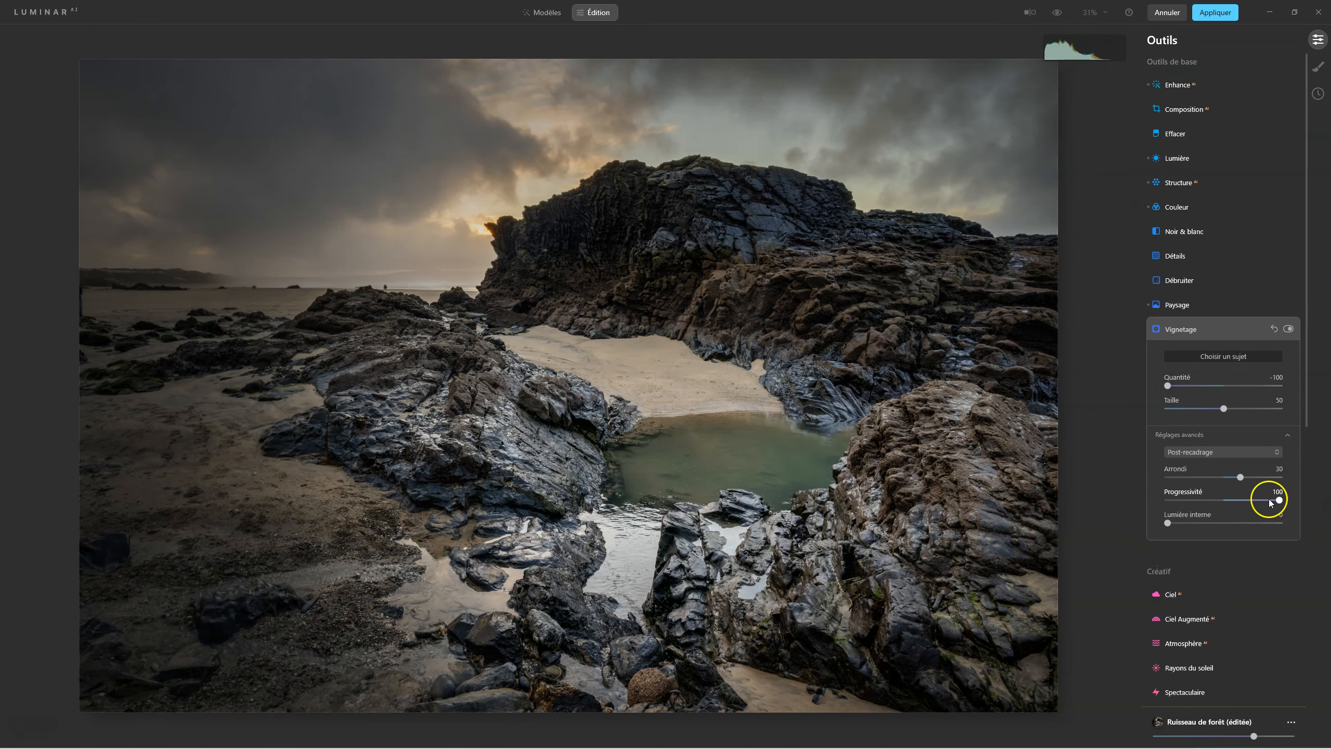
- Set the vignette's Quantité to -60, compare the photo with and without it, and check the Structure settings
drag(1172, 387, 1181, 387)
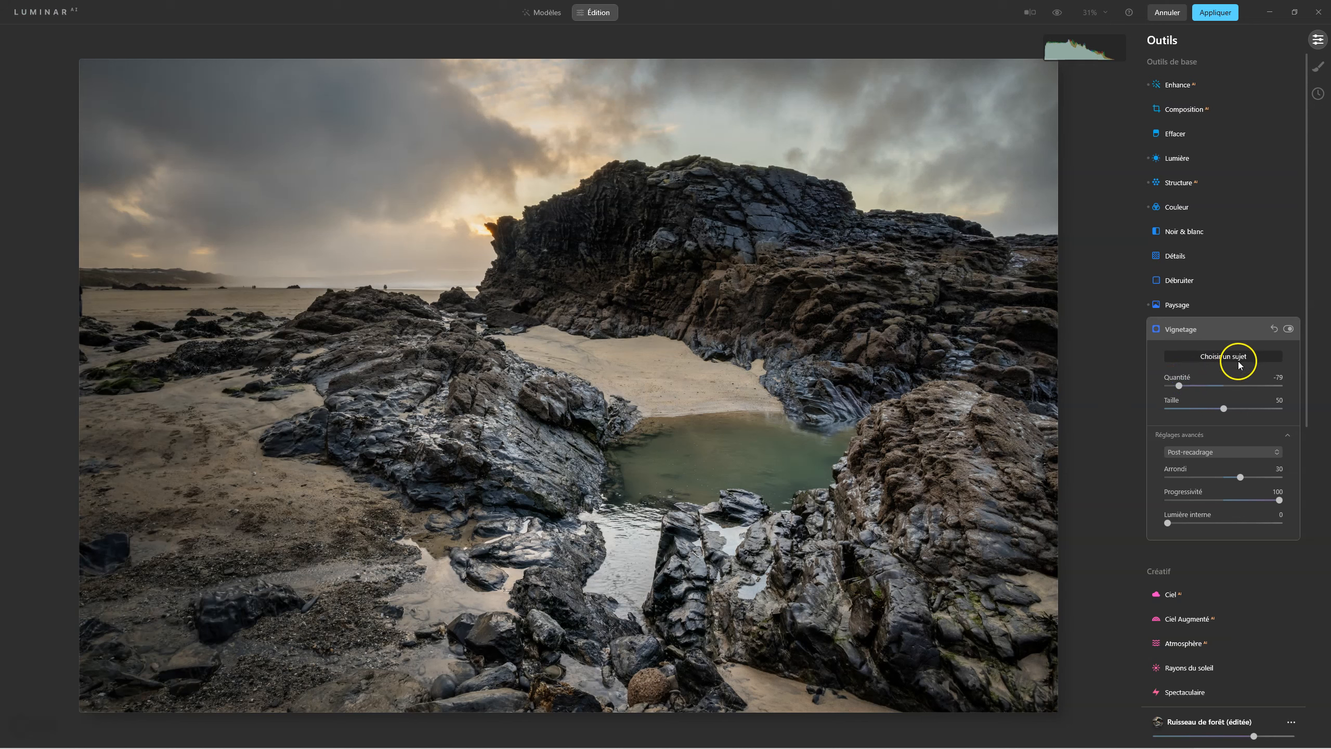
mouse_move(1179, 386)
mouse_down()
mouse_move(1206, 386)
mouse_move(1189, 386)
mouse_up()
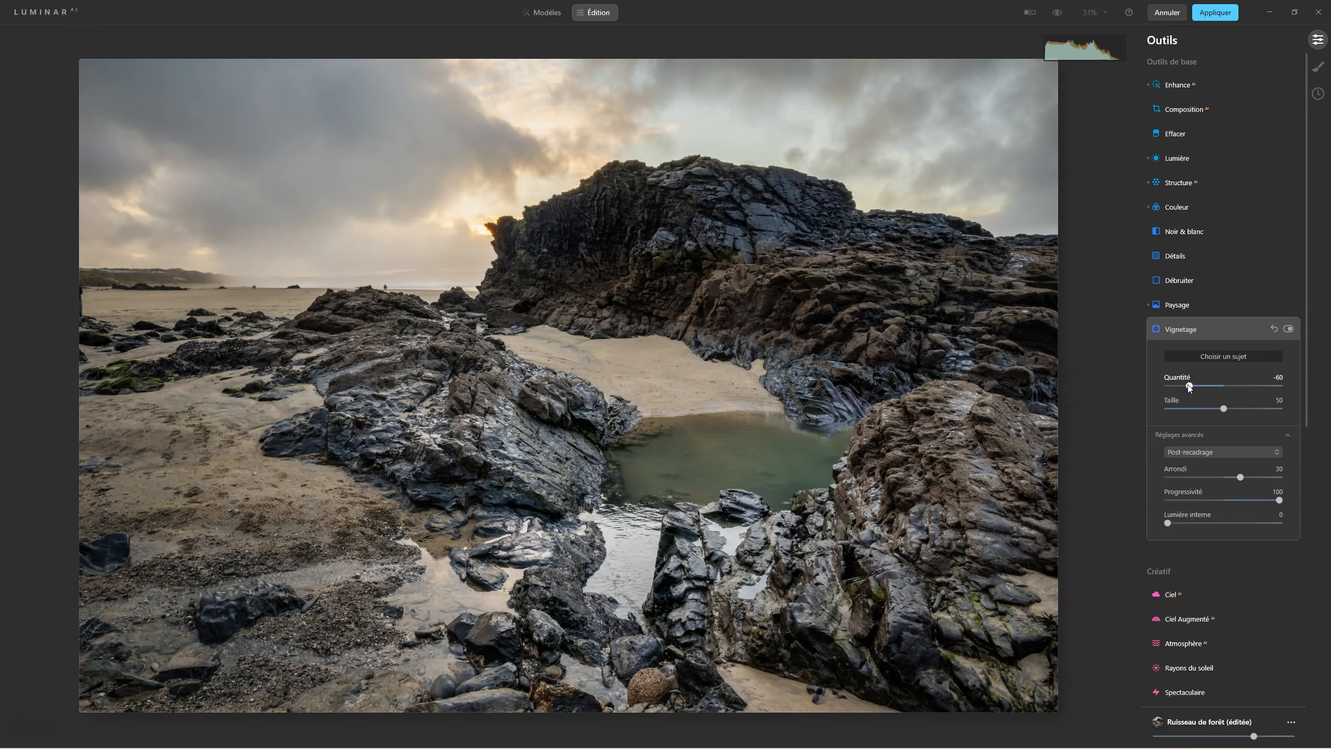
click(1287, 329)
click(1288, 328)
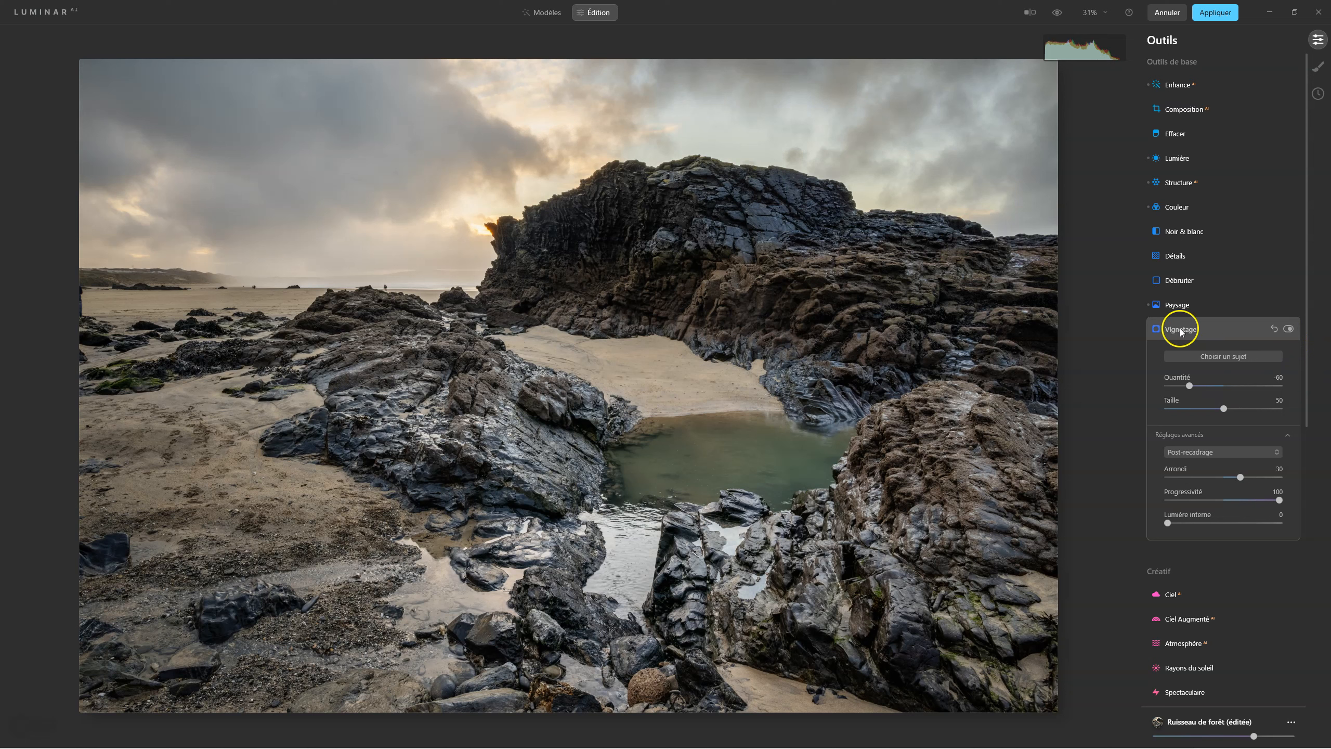
click(1180, 328)
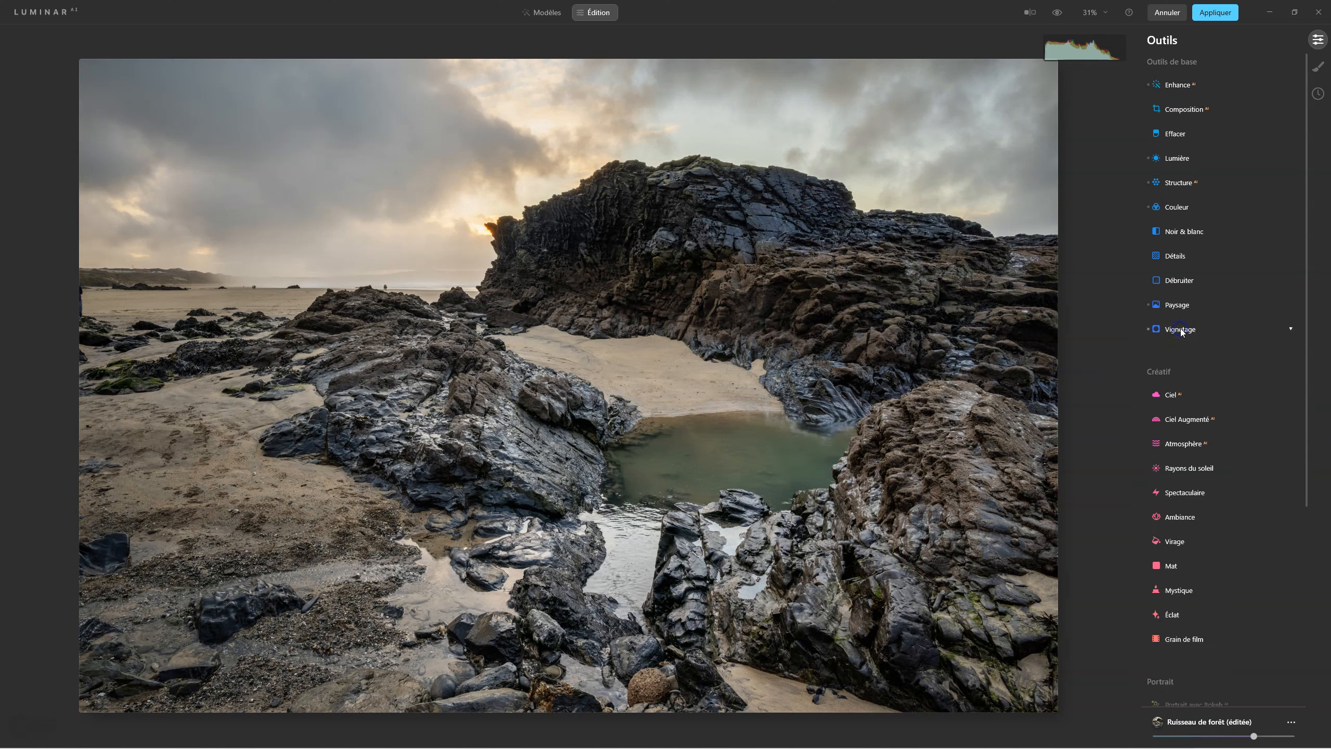
click(1179, 182)
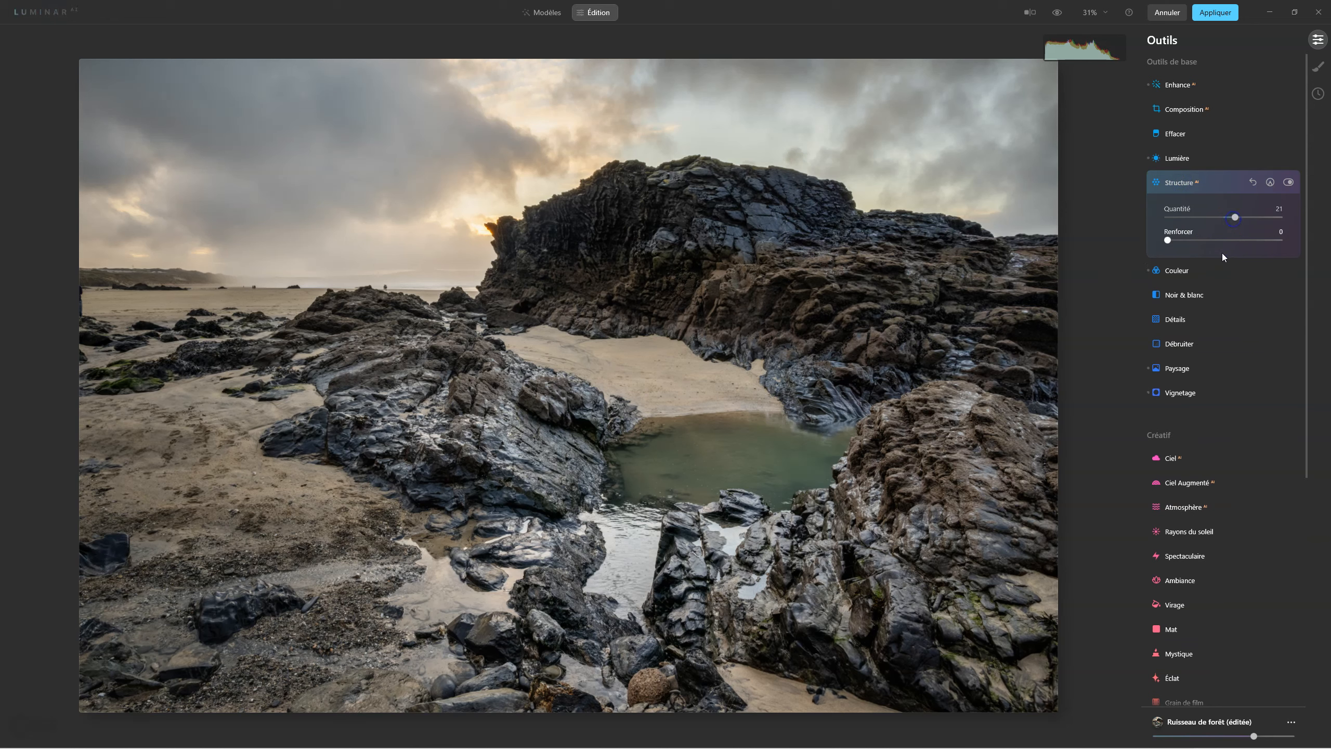
click(1182, 183)
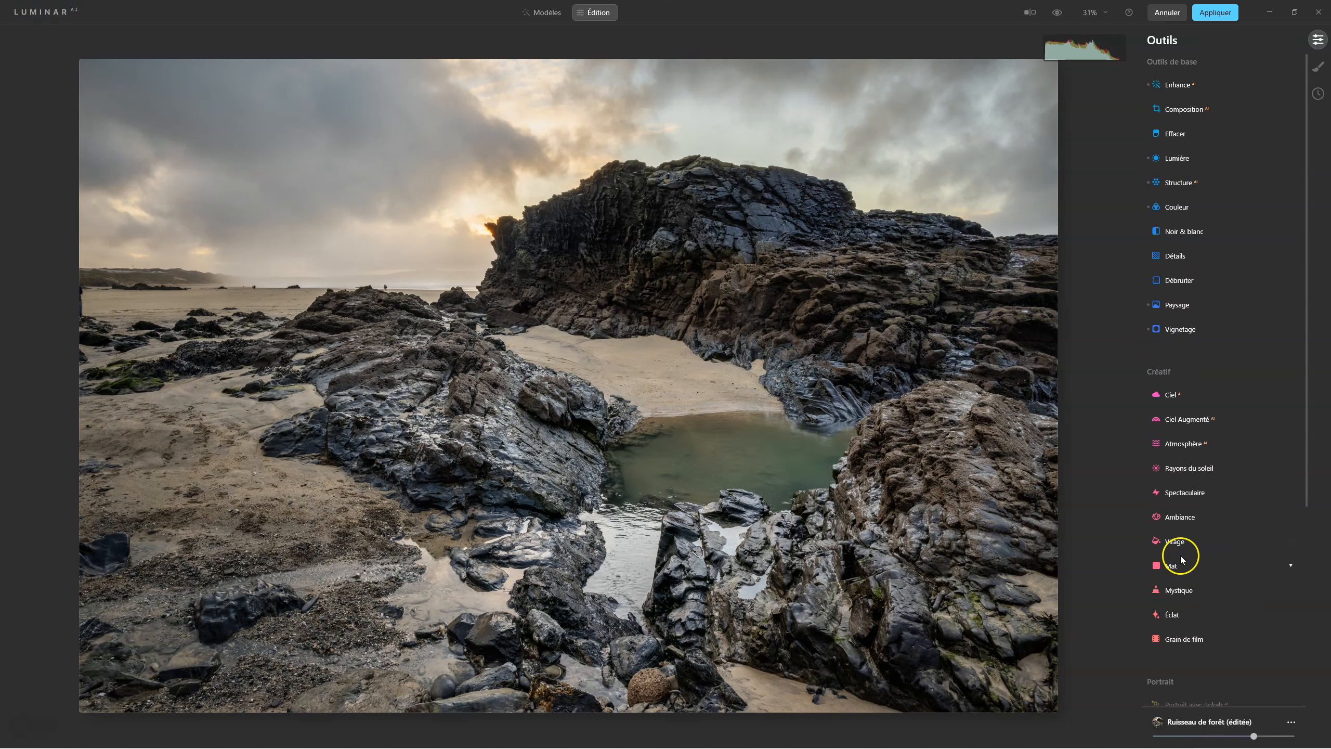
- Add a Flou artistique Éclat effect at Quantité 22, compare it on and off, and apply the edits to the photo
click(1177, 617)
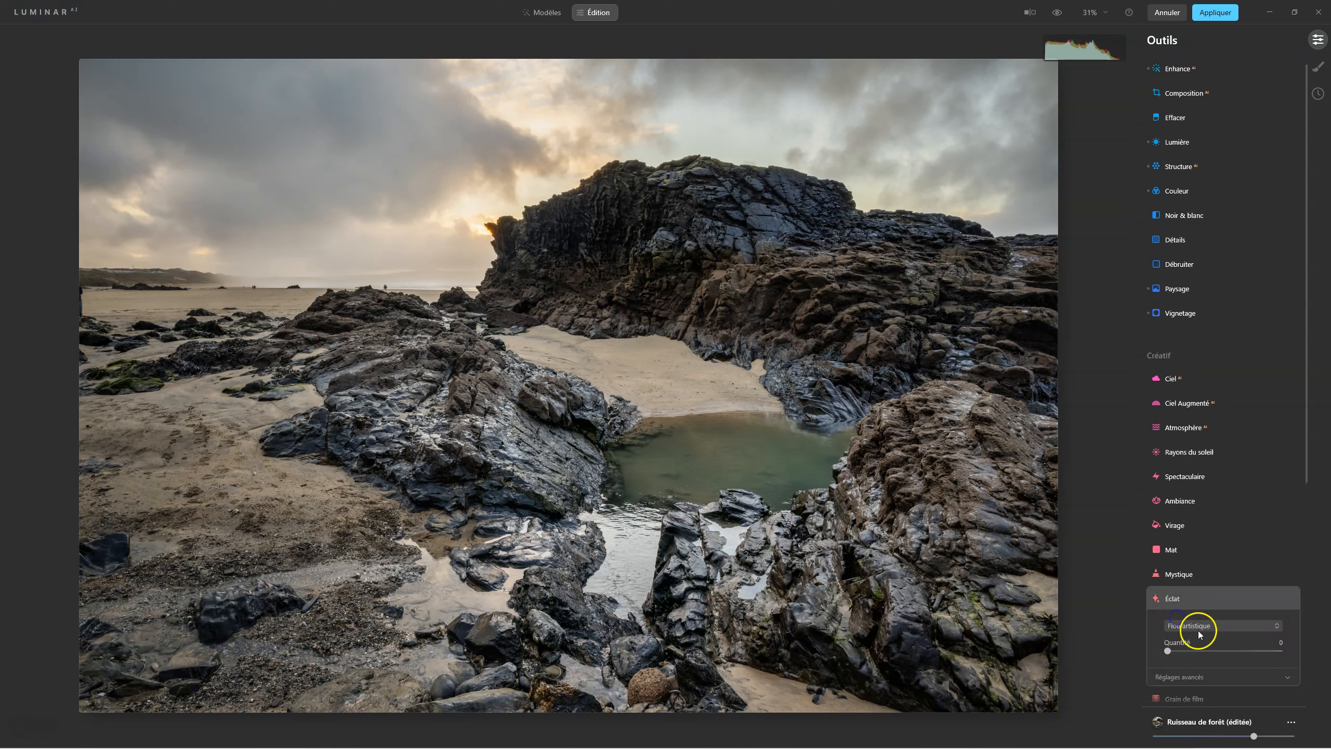
drag(1167, 651, 1206, 658)
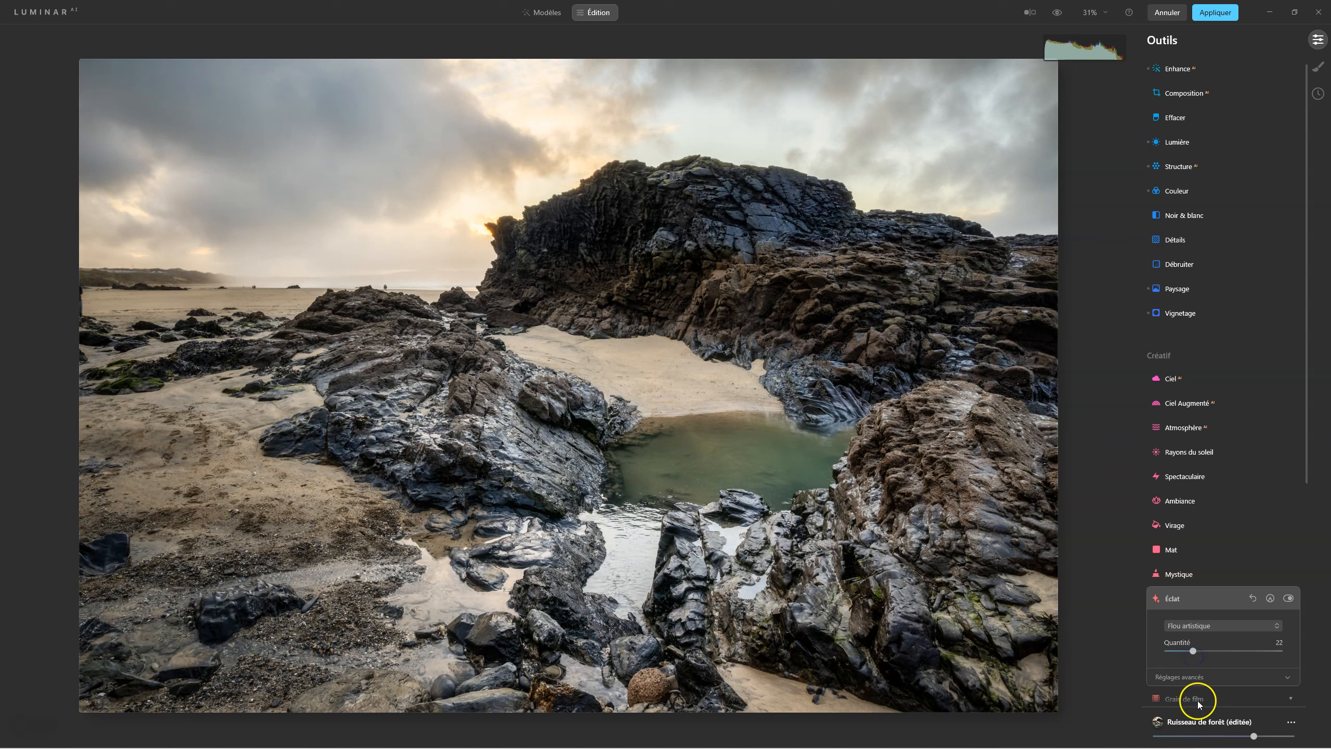
click(1287, 598)
click(1287, 600)
click(1288, 600)
click(1287, 599)
click(1228, 11)
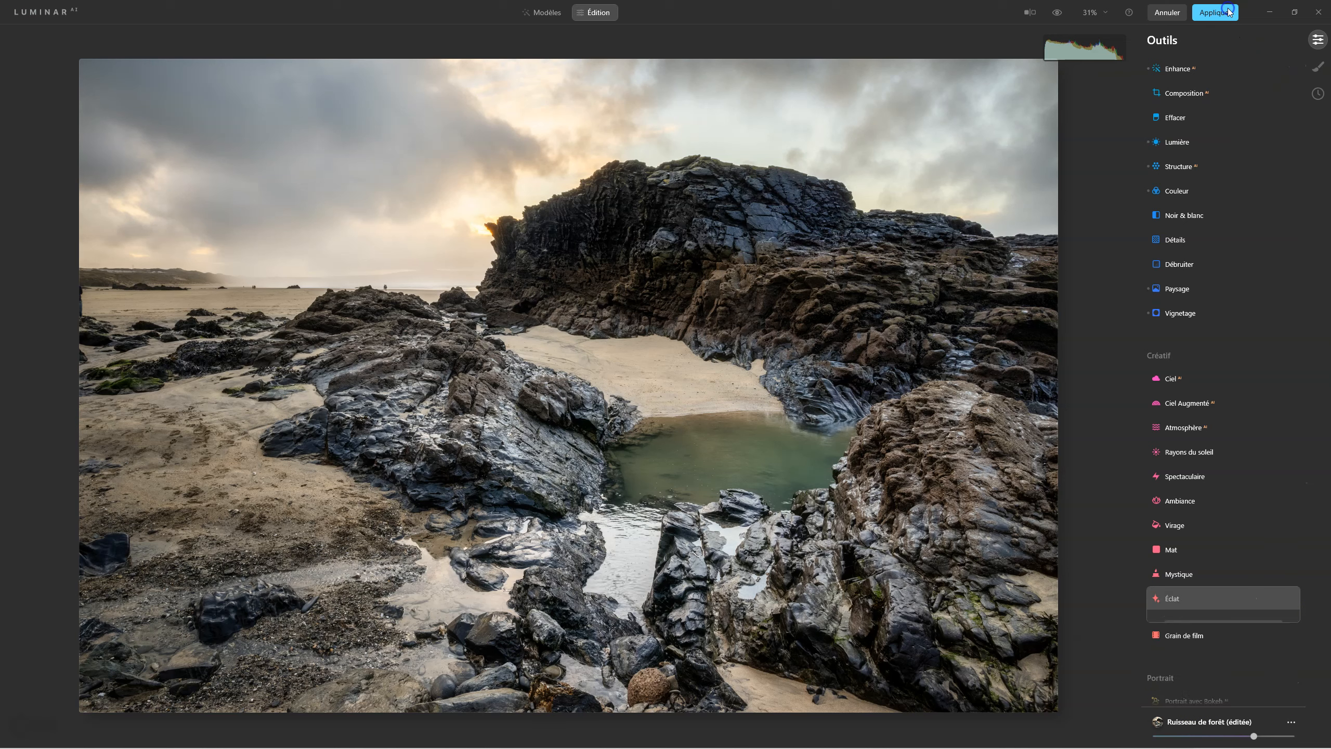
- Switch to Lightroom Classic and compare the HDR photo with its Luminar AI edited copy, ending on the edited copy
click(179, 723)
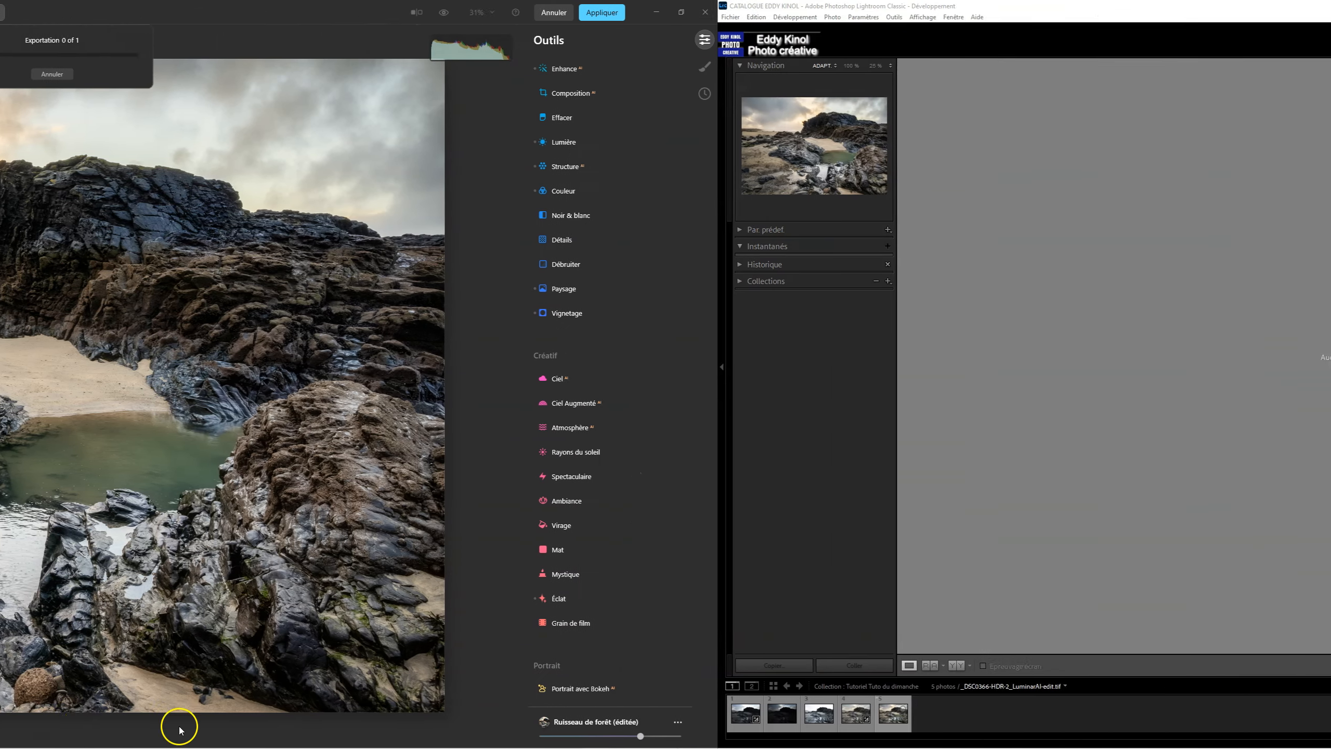
click(138, 727)
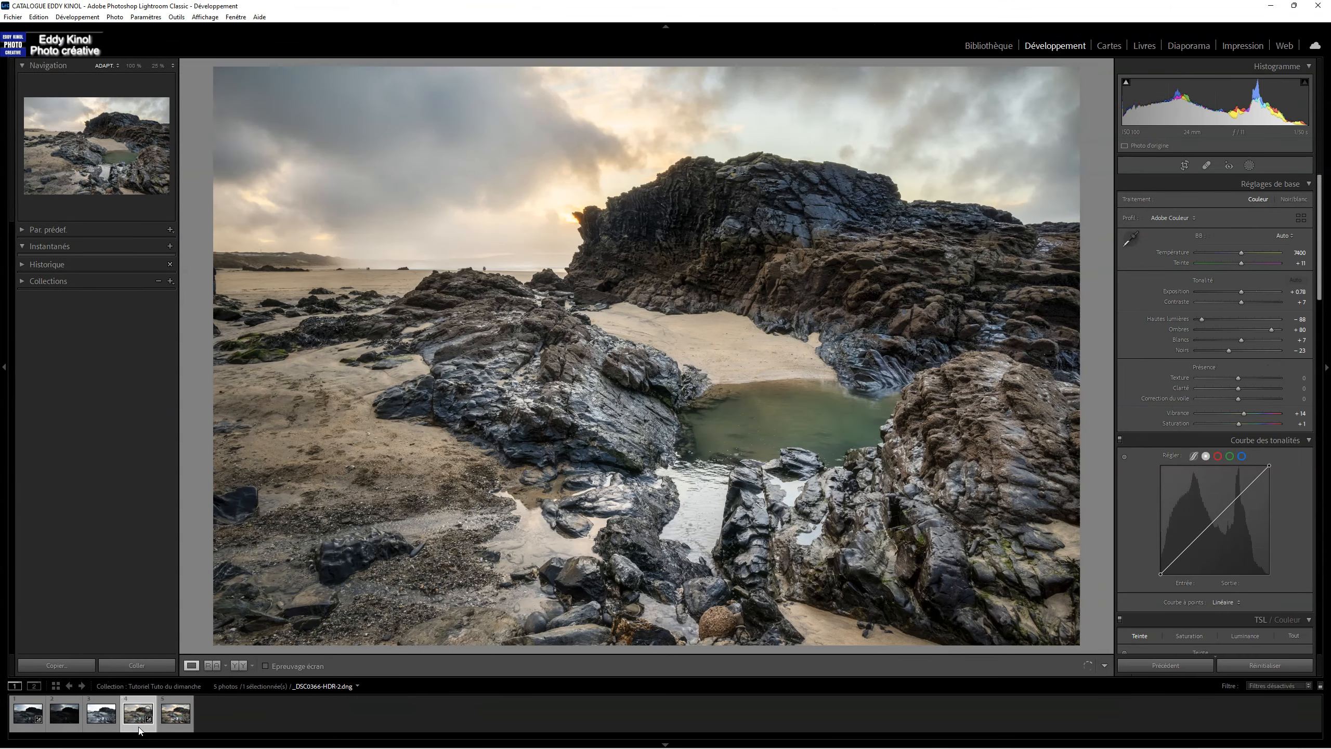
click(178, 726)
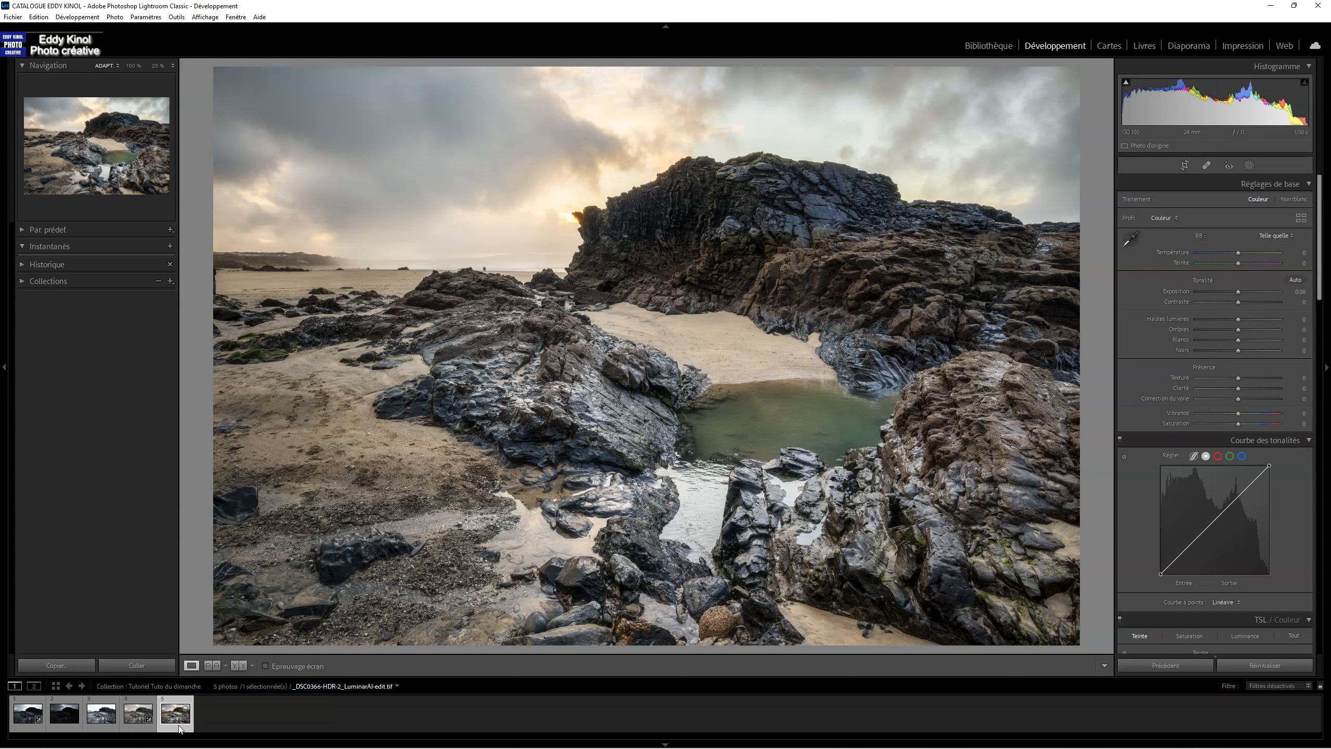
click(139, 728)
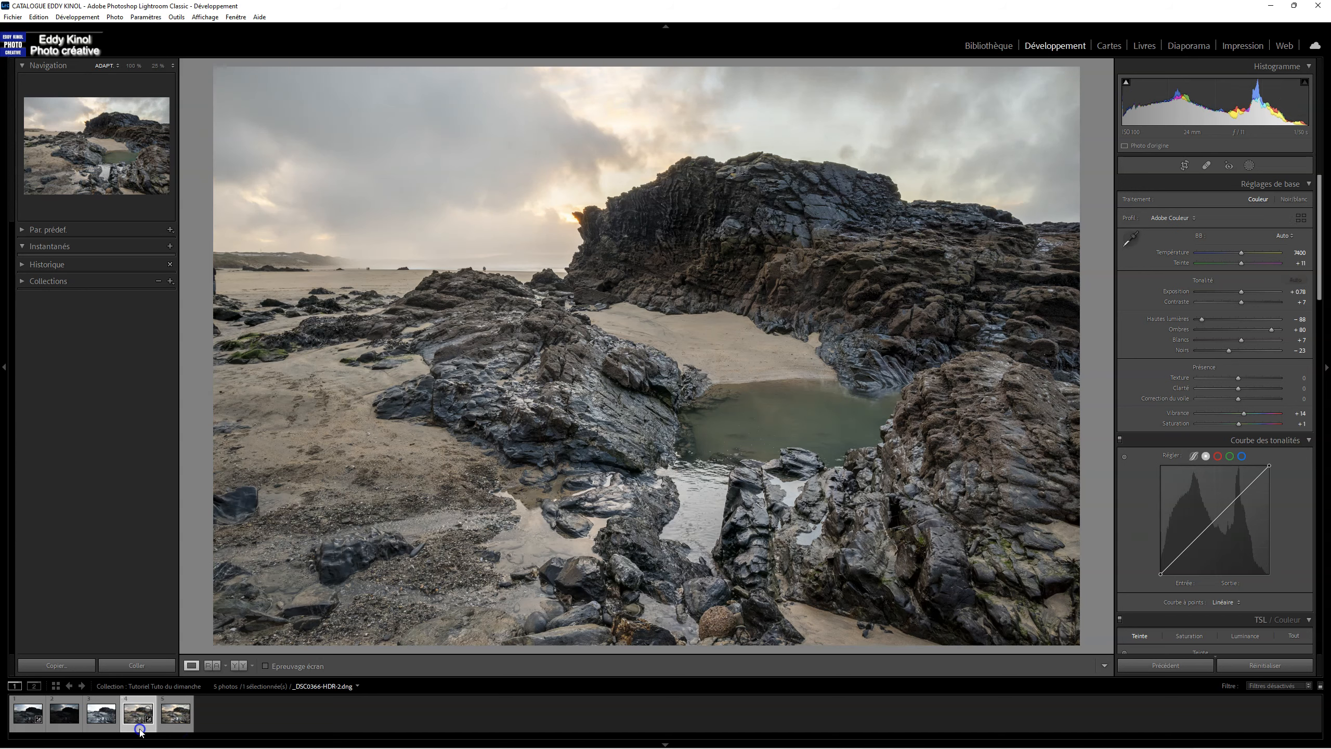
click(179, 729)
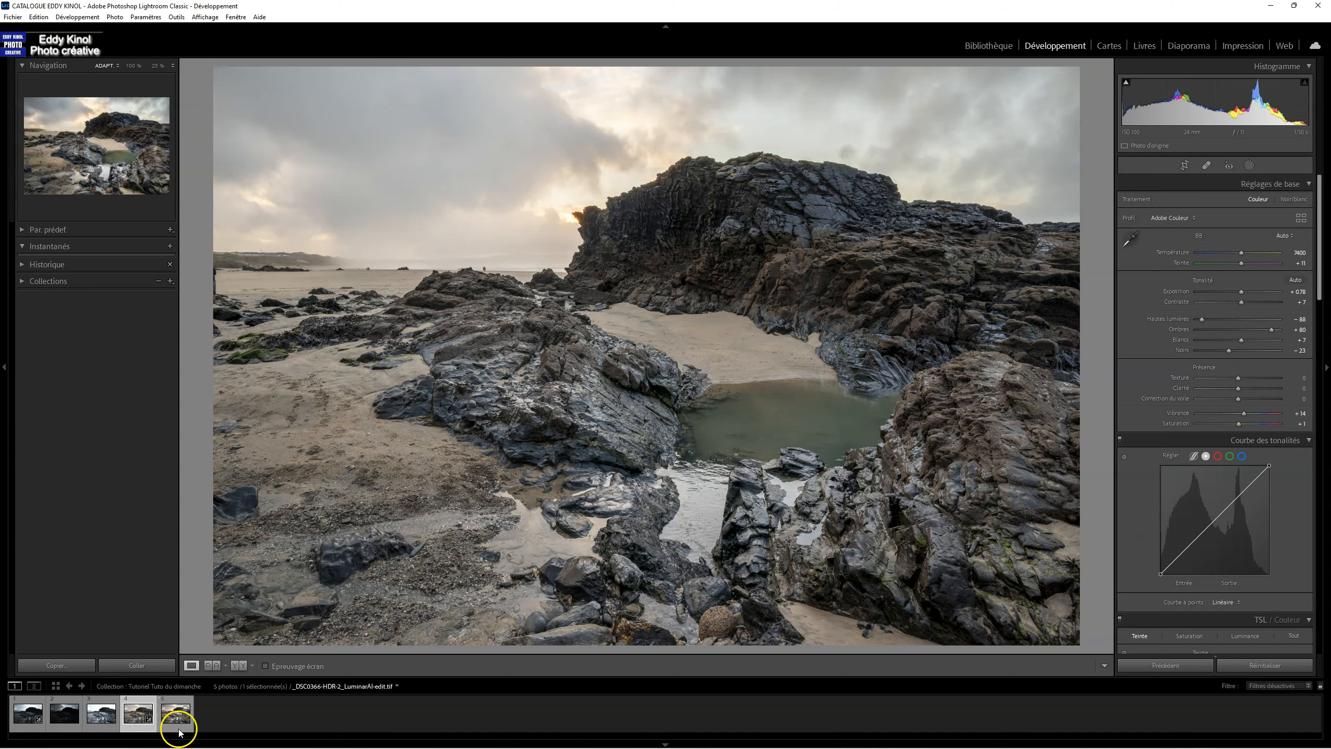
click(175, 733)
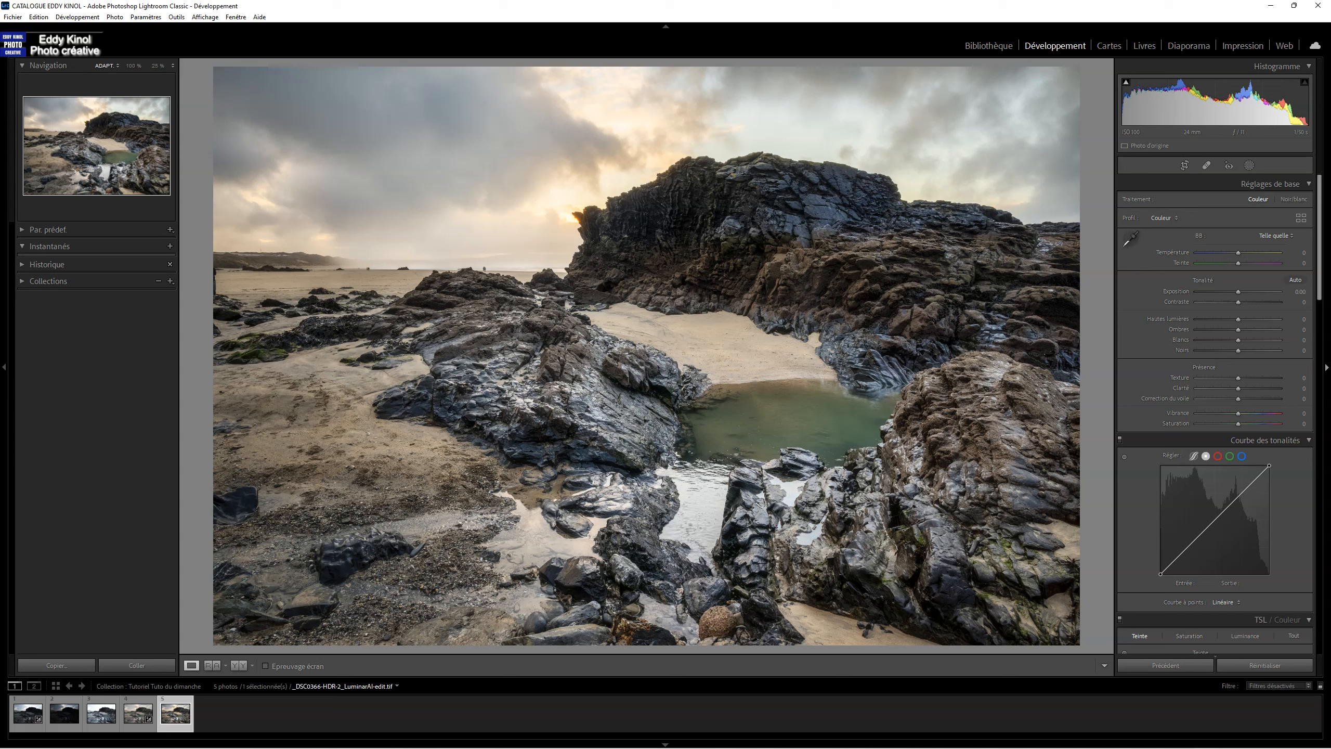
- Add a radial gradient mask over the dark rock face below the peak, with Contour progressif 100 and Exposition about 0.69
click(1250, 165)
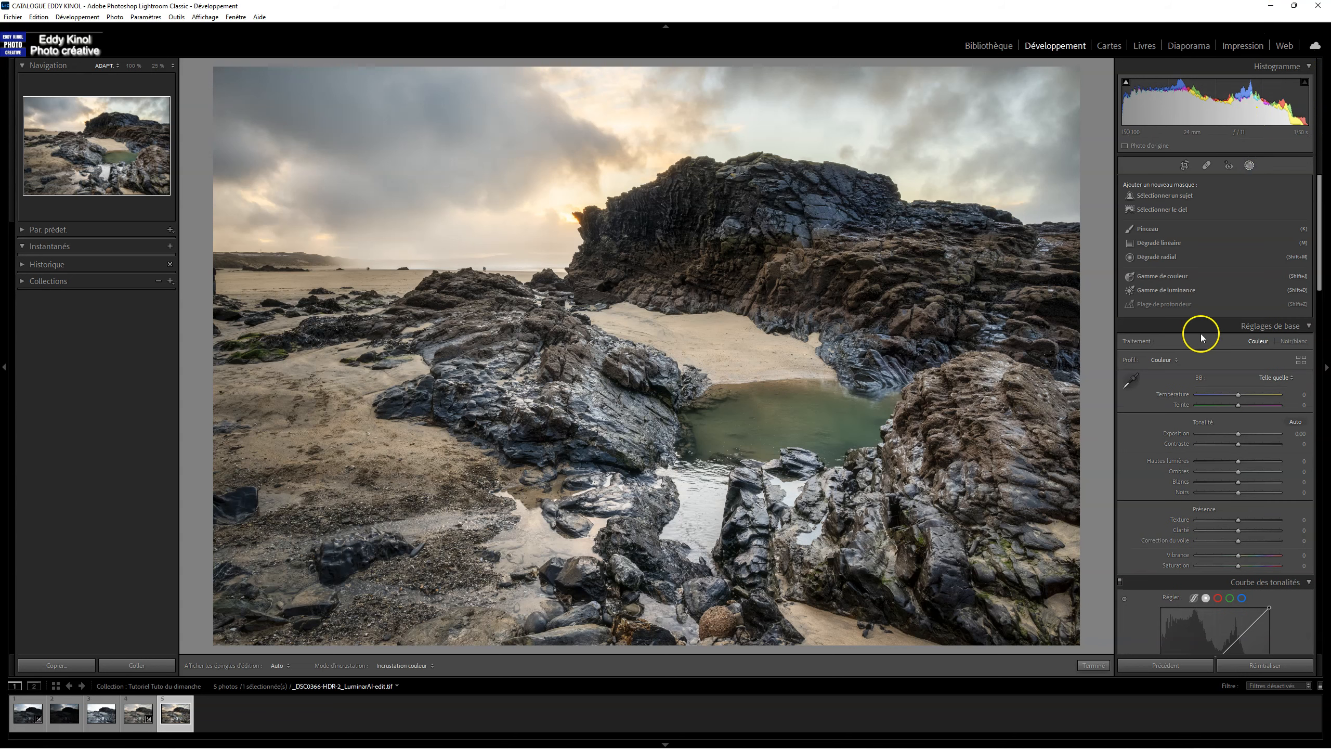
click(1156, 257)
mouse_move(675, 241)
mouse_down()
mouse_move(731, 270)
mouse_move(684, 250)
mouse_up()
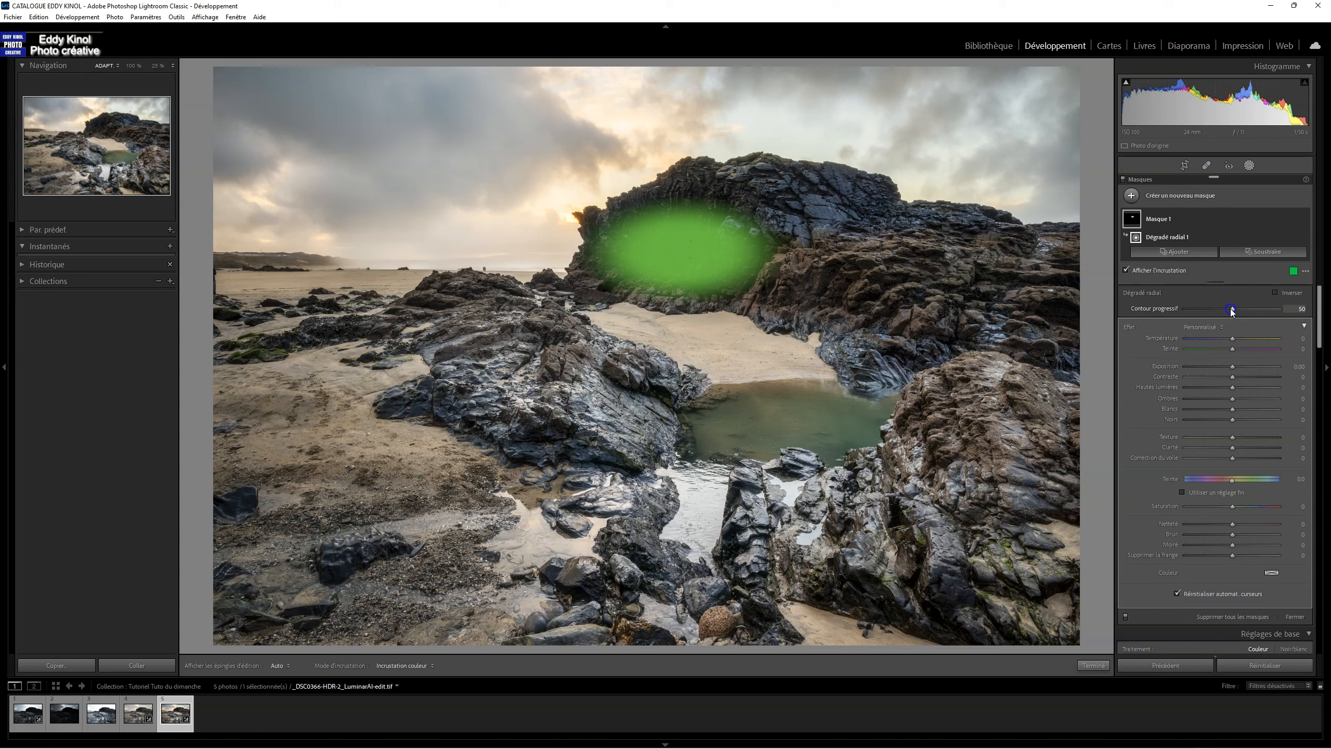
drag(1232, 309, 1313, 313)
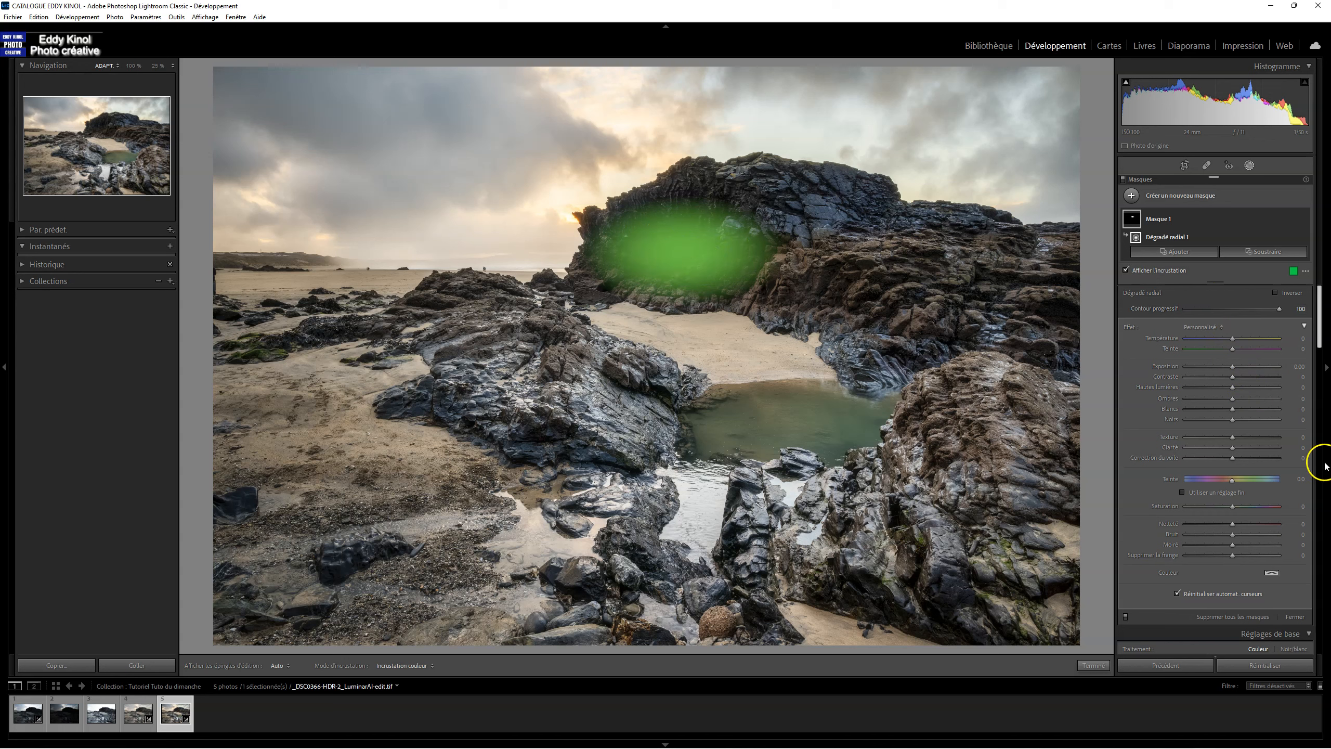
drag(1233, 366, 1235, 367)
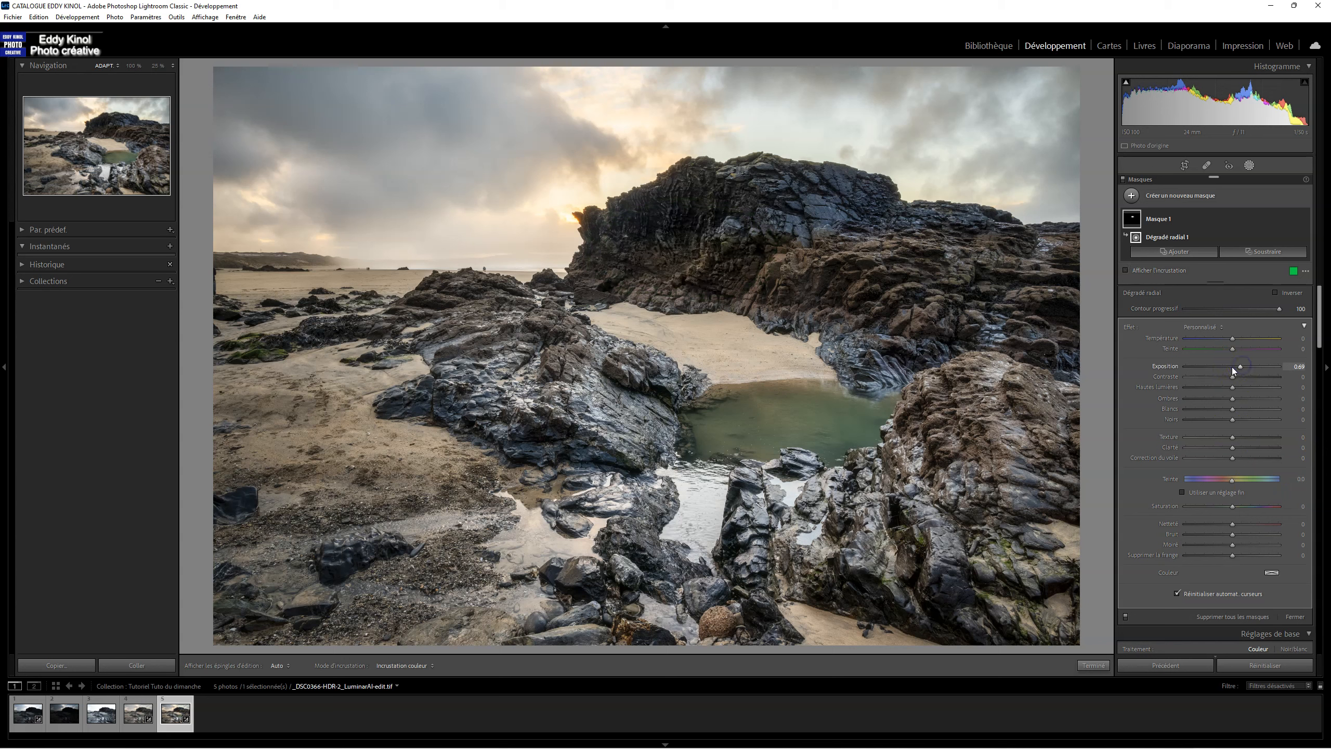
- Place six copies of the radial gradient over other dark areas of the background and foreground rocks, within the same mask
mouse_move(684, 252)
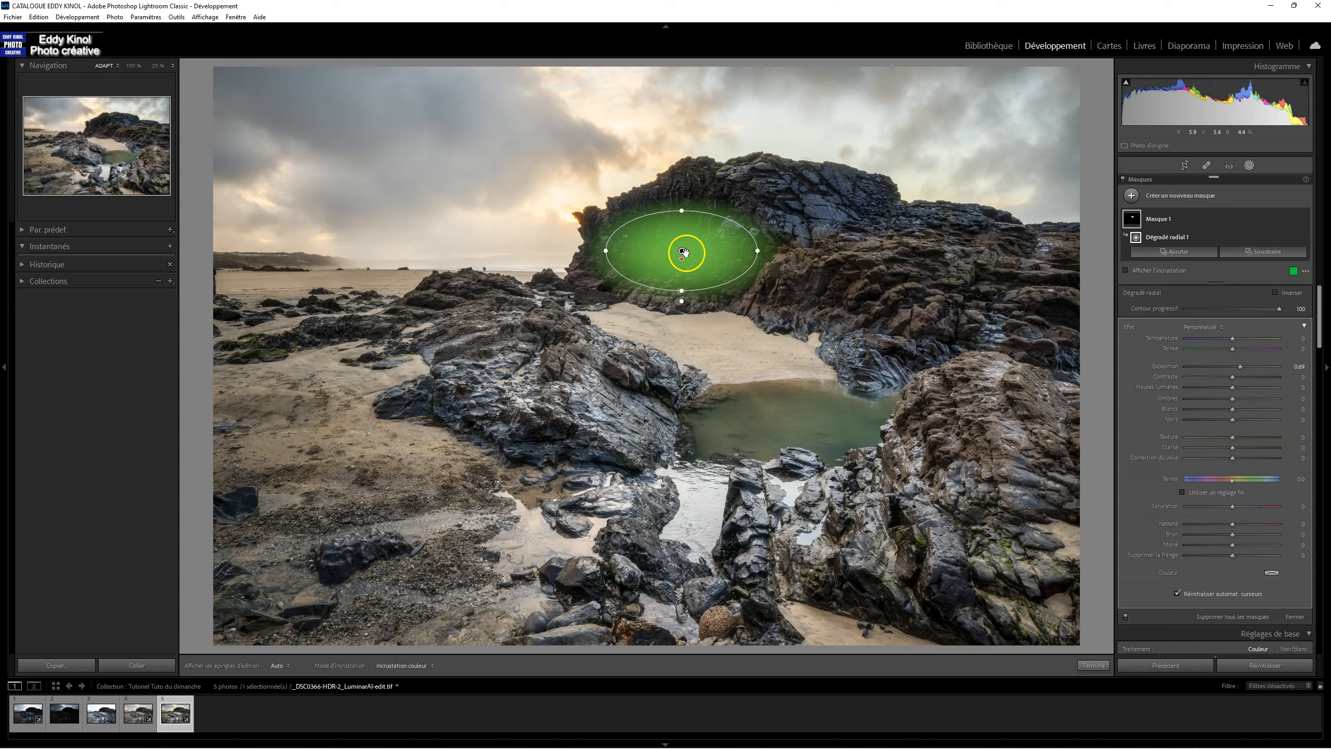
ctrl+alt+drag(684, 252, 871, 309)
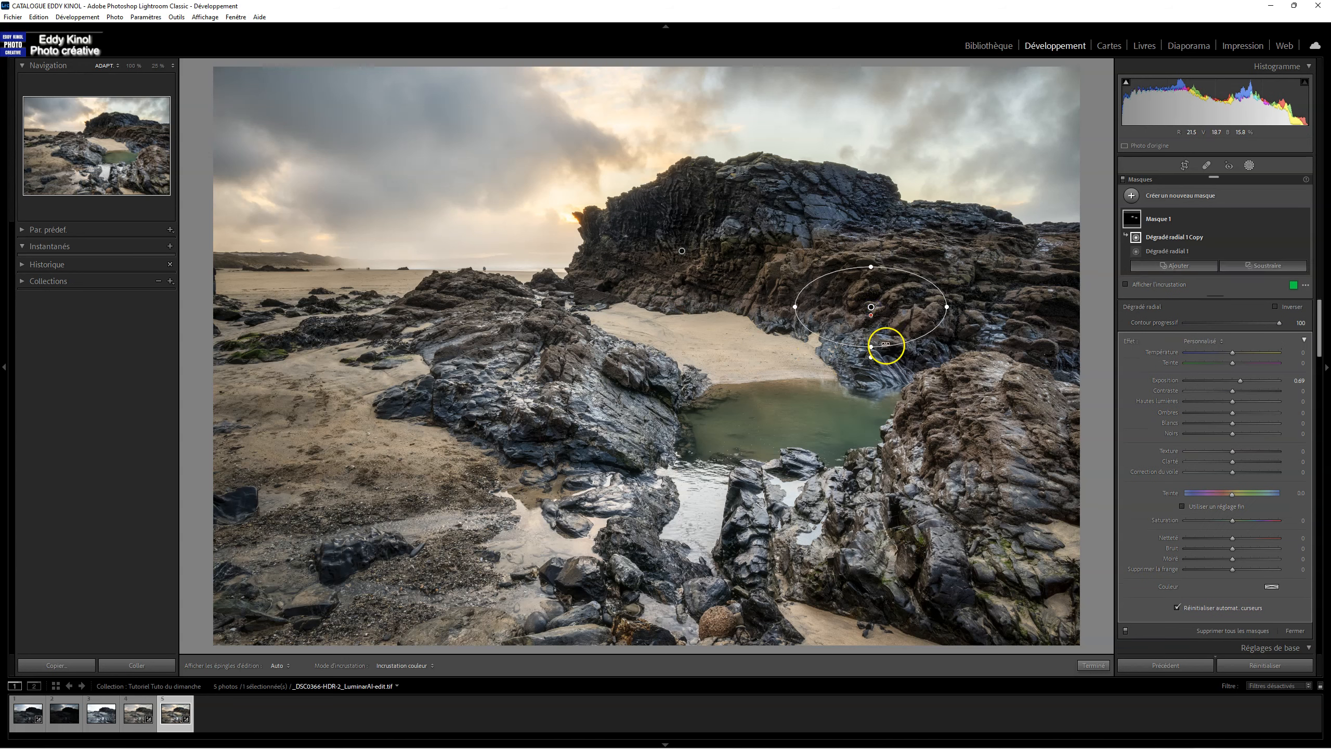
drag(871, 307, 1006, 295)
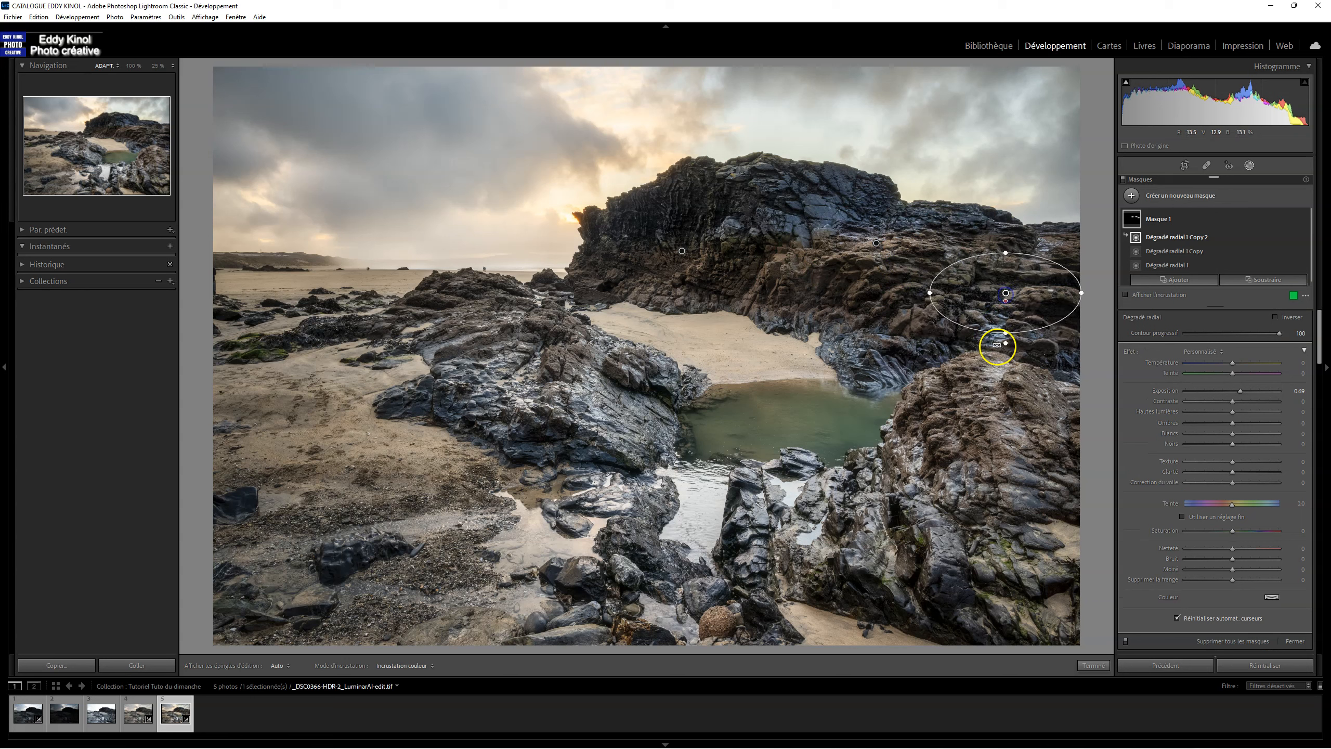
drag(1005, 293, 495, 329)
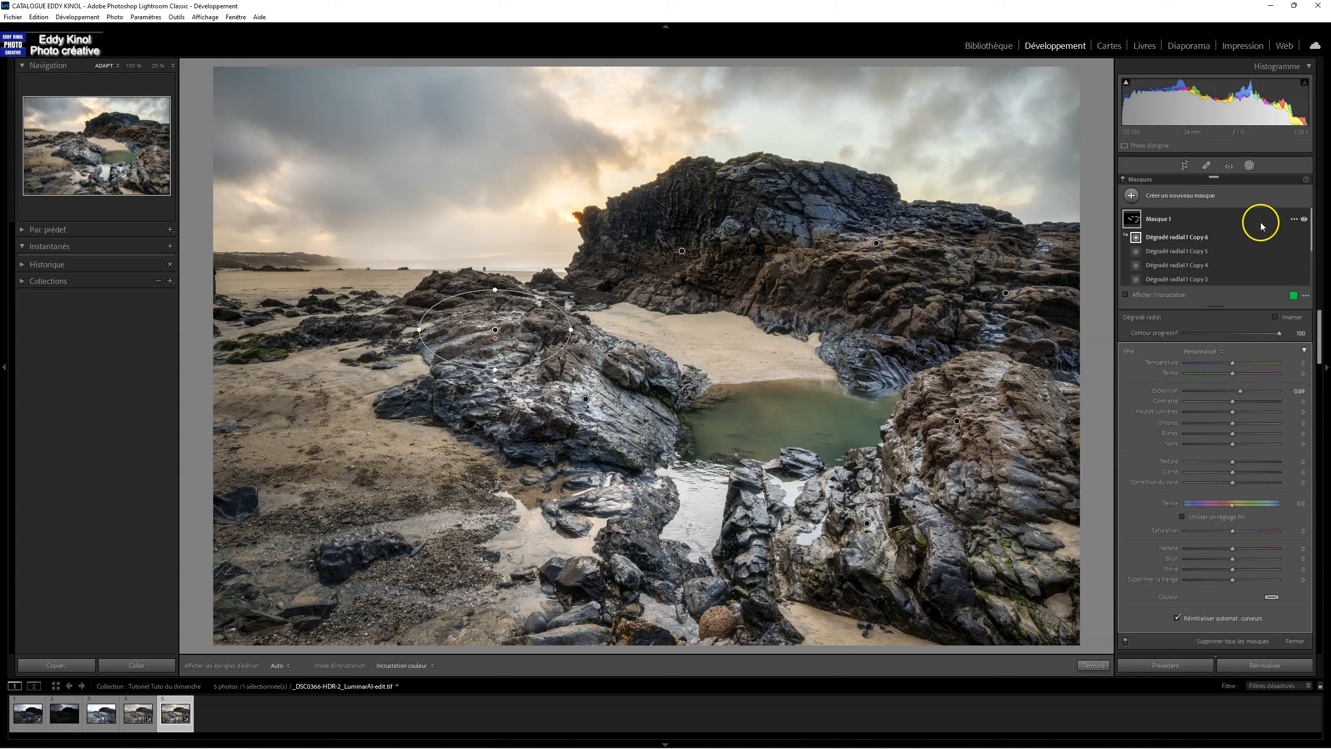
- Compare the photo with and without the rock-brightening mask, leaving the mask enabled
click(1304, 219)
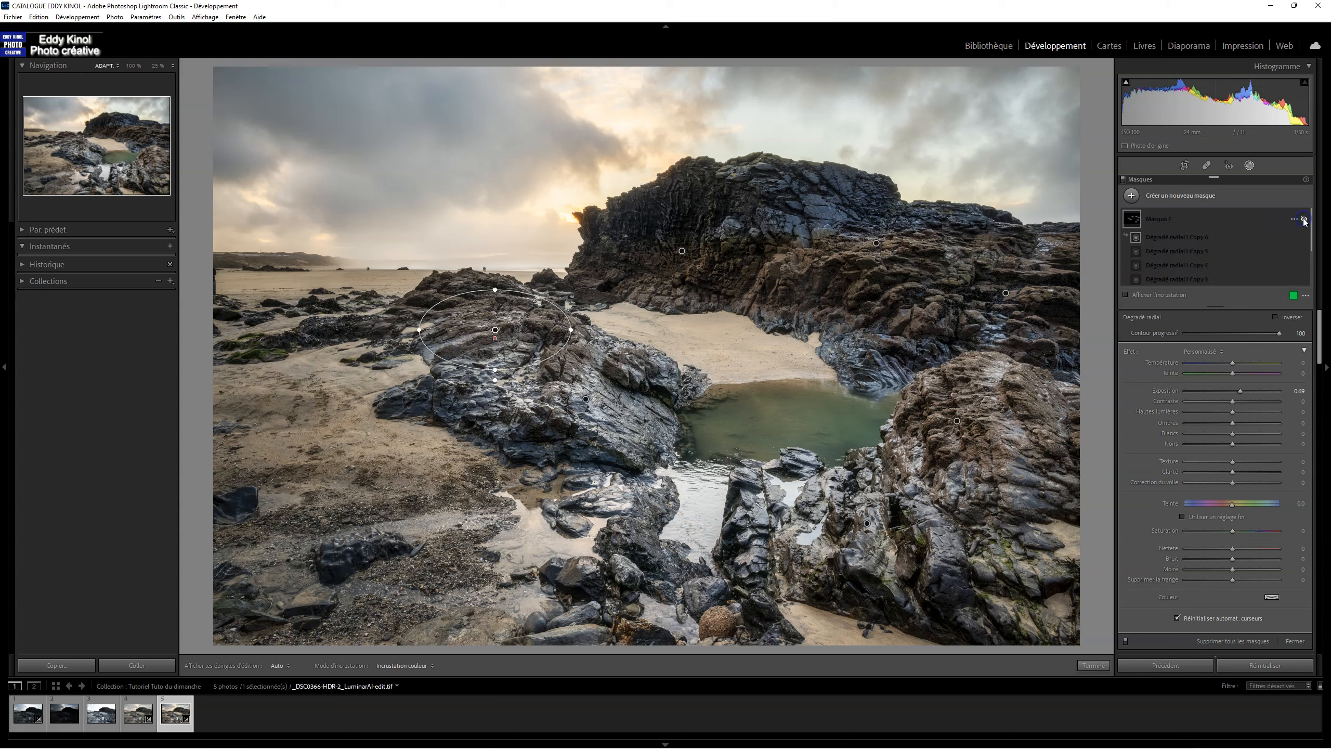
click(1303, 219)
click(1304, 220)
click(1303, 219)
click(1303, 219)
click(1304, 219)
click(1304, 219)
click(1304, 219)
click(1304, 220)
click(1304, 219)
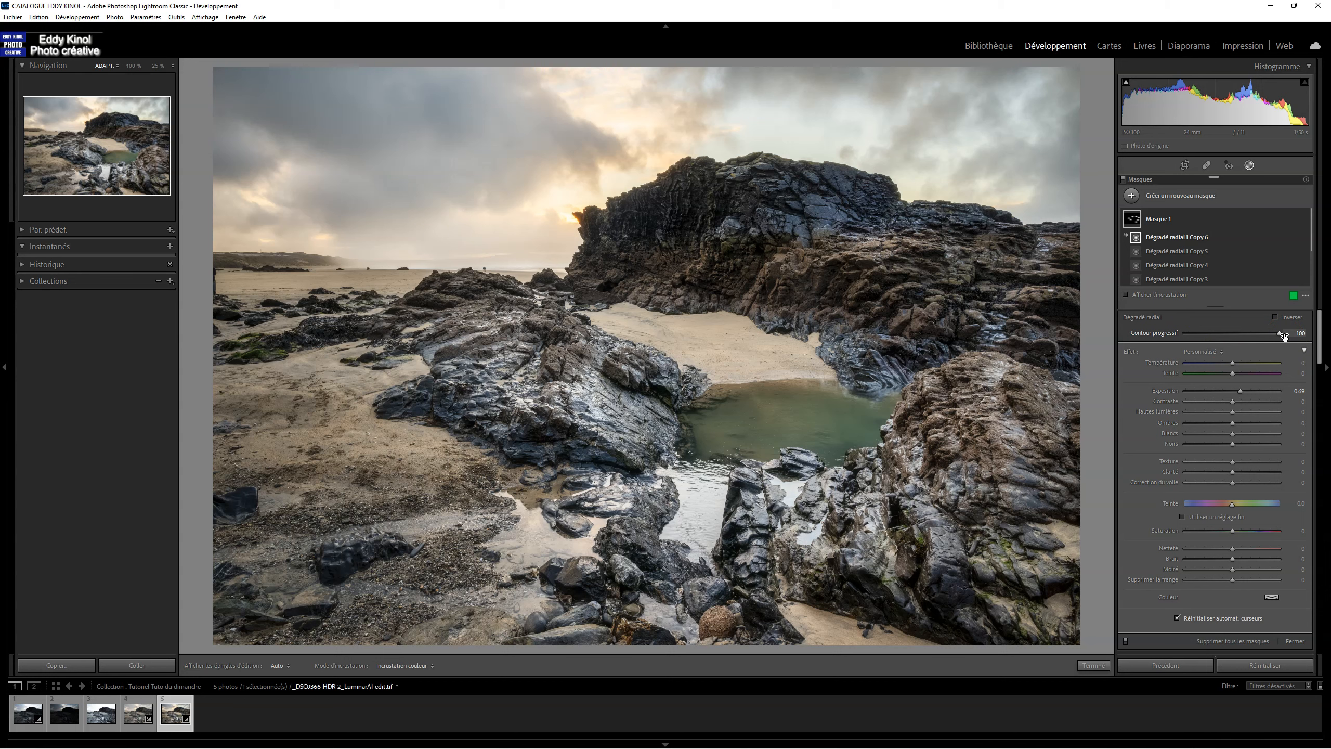
- Close the mask settings and view the photo full screen, zooming in to inspect the dark object at its left edge
key(Return)
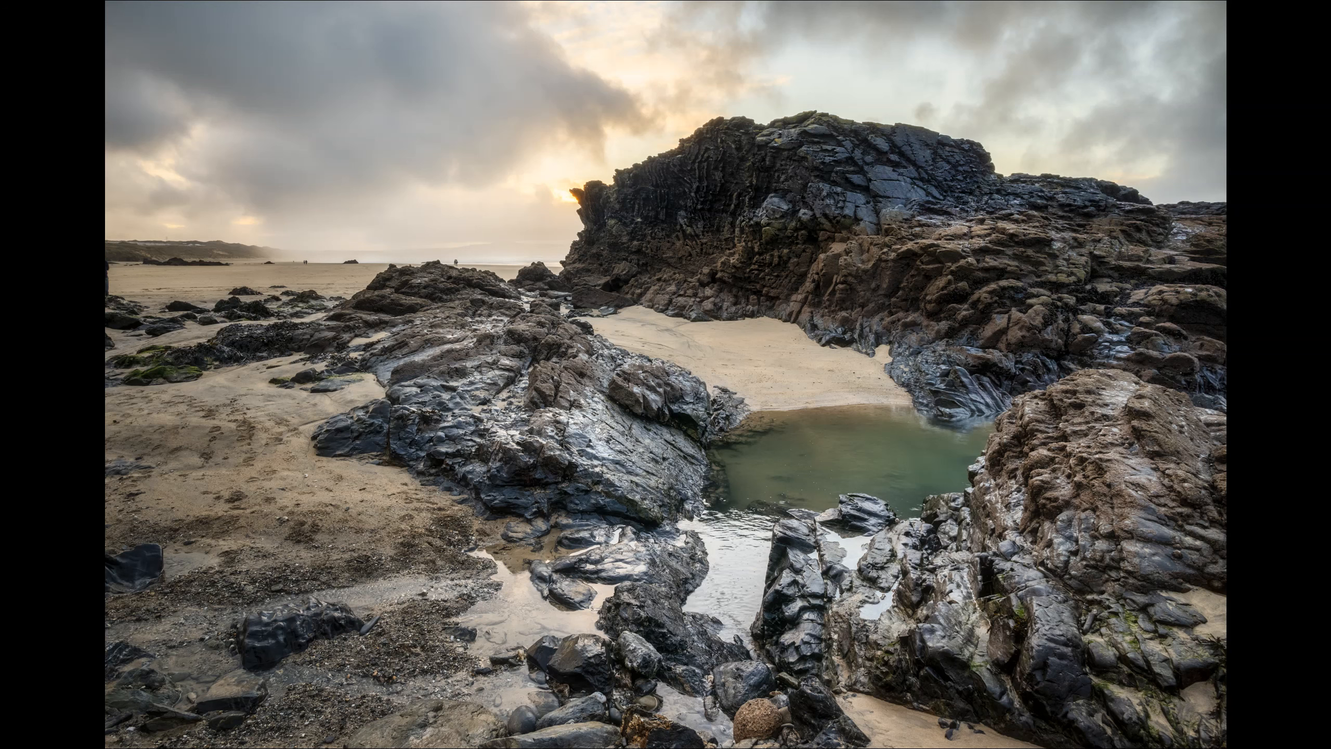
click(107, 275)
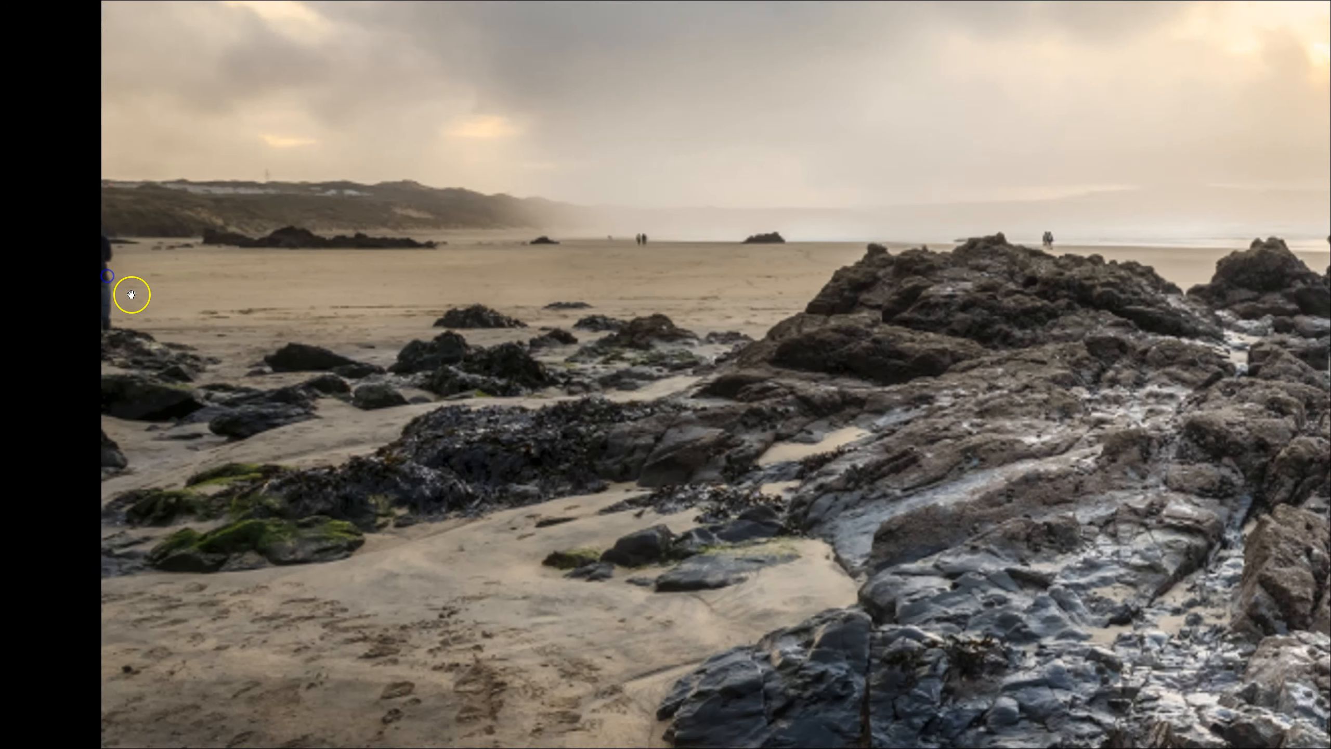
click(281, 251)
key(Right)
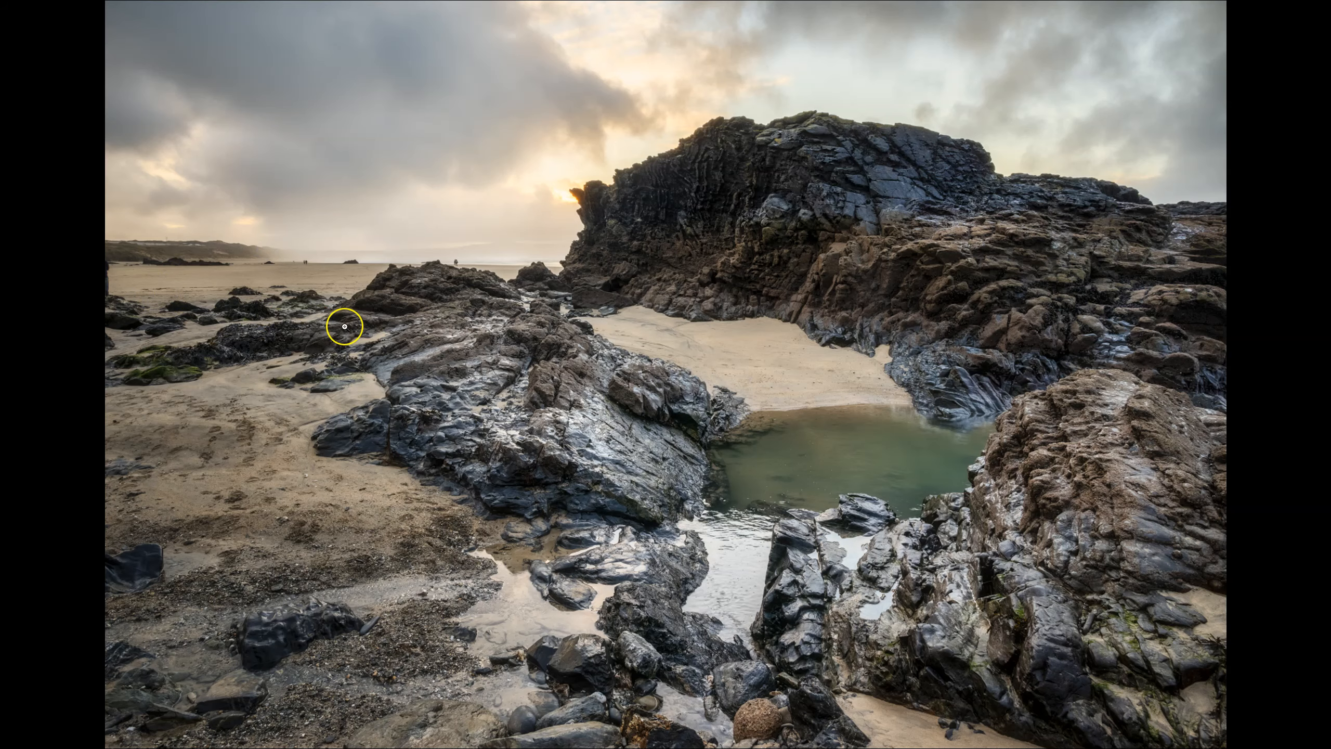
key(Escape)
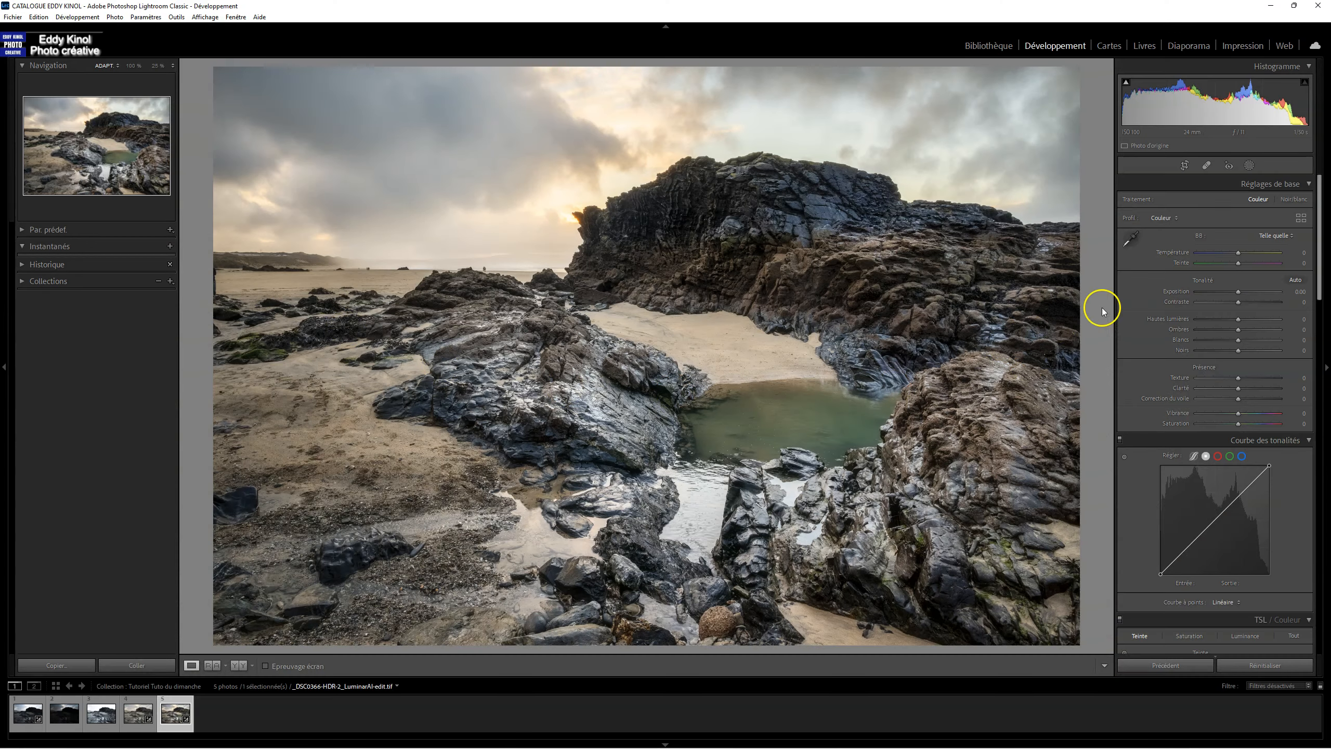
- Crop the photo slightly from its left edge at the original aspect ratio to cut off the dark object there
click(1194, 170)
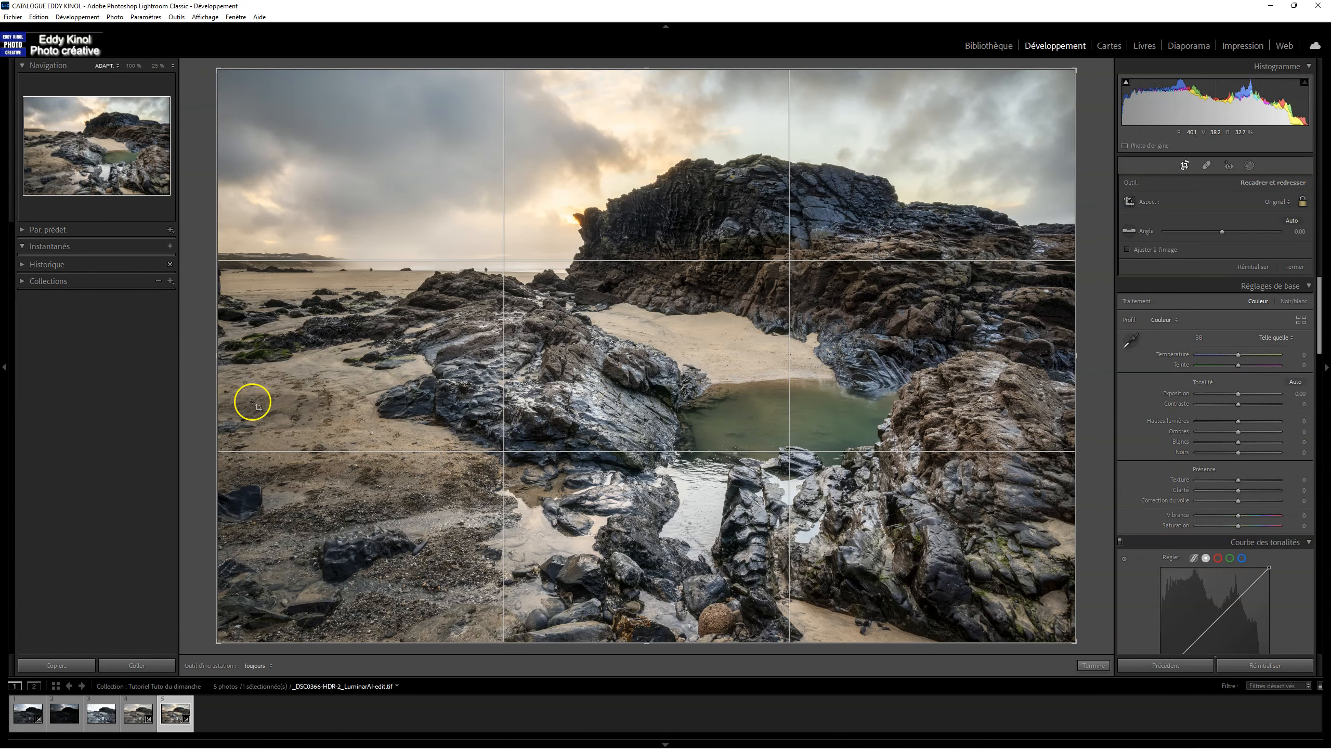
drag(217, 358, 224, 358)
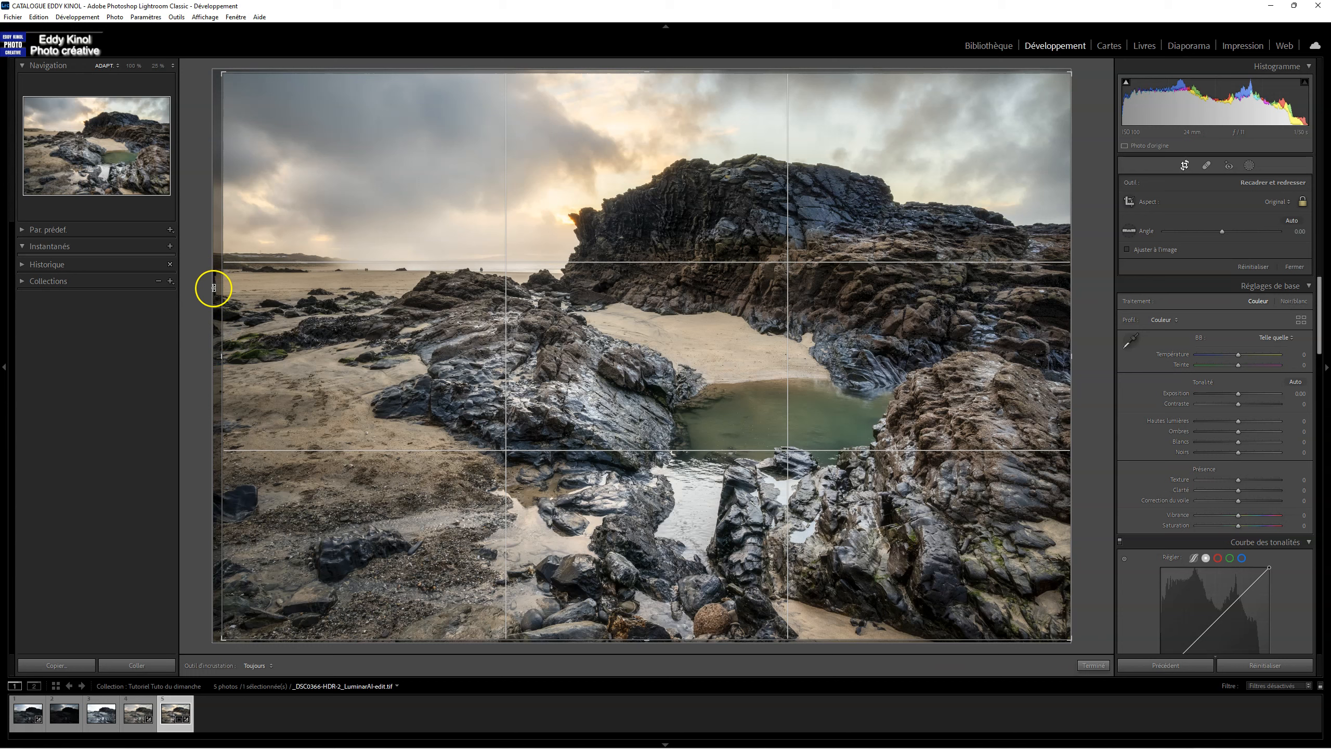
key(Return)
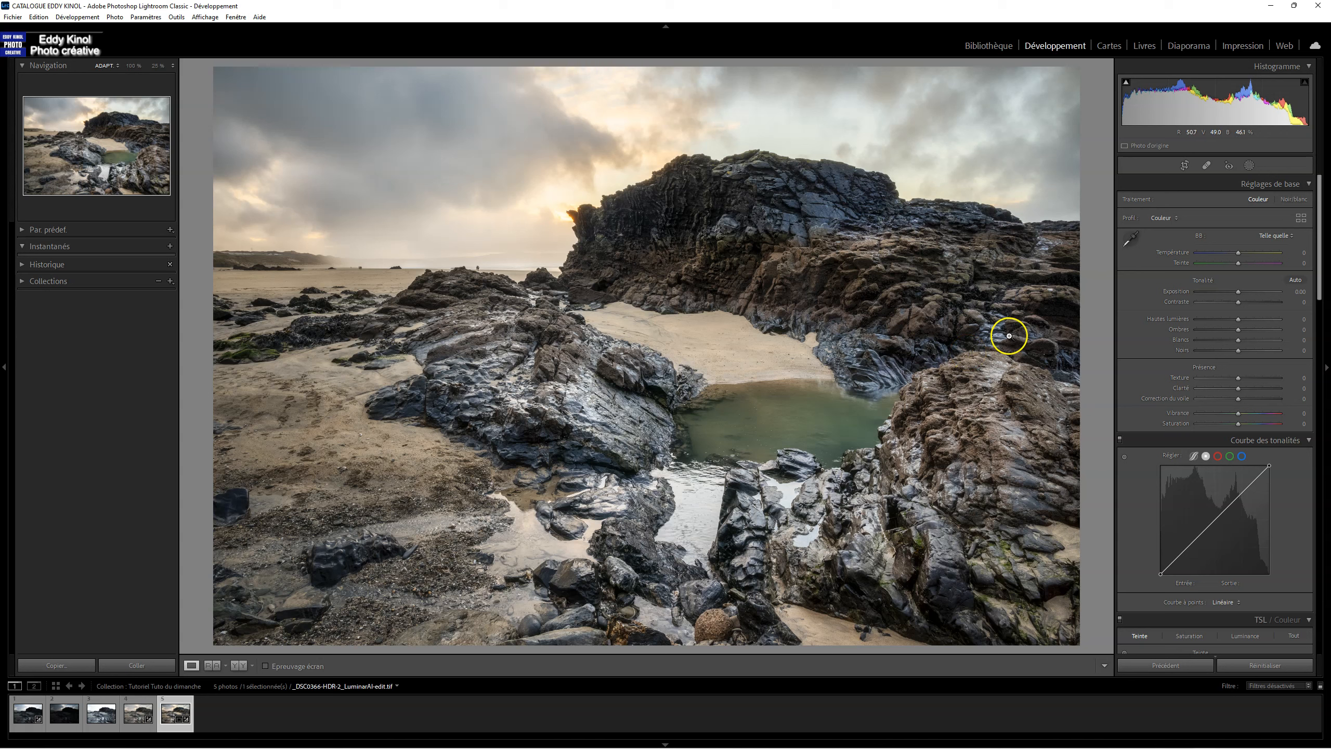
- Create a second mask with a radial gradient over the bright sun area at the big rock's left edge
click(1248, 167)
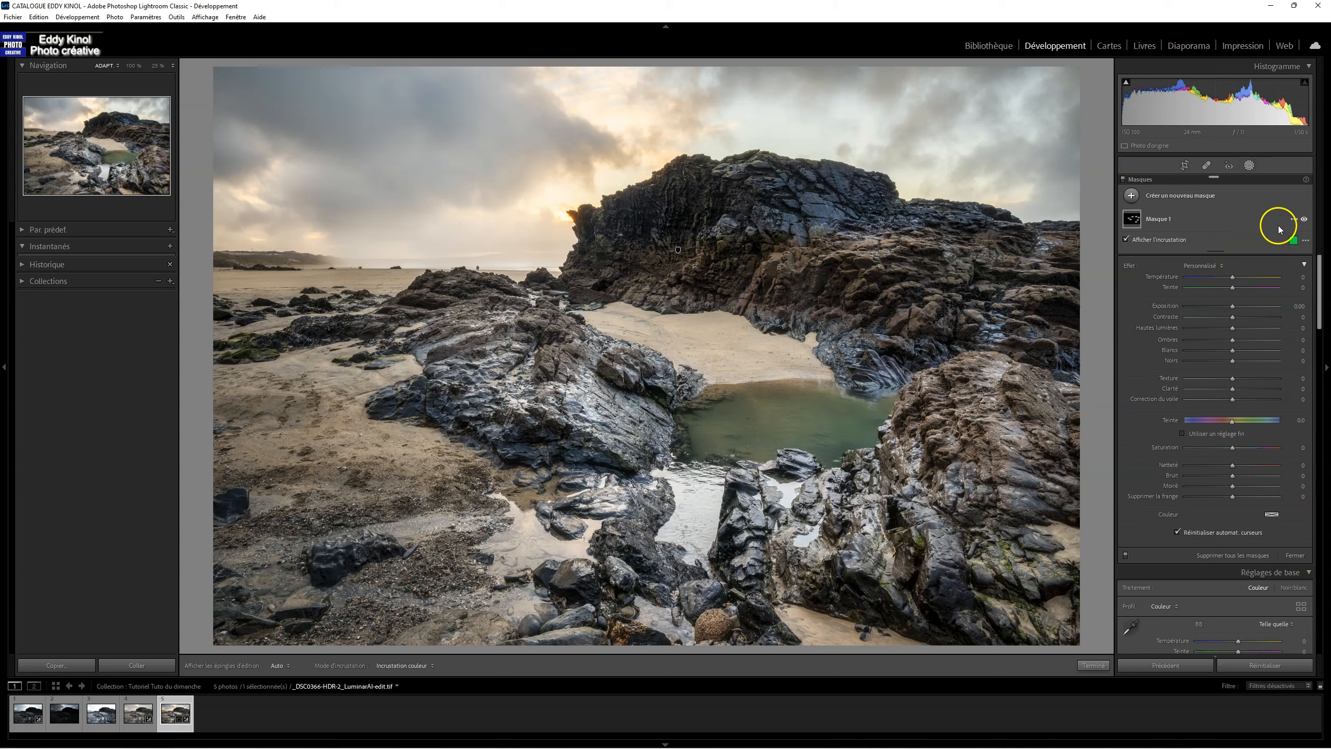
click(1185, 196)
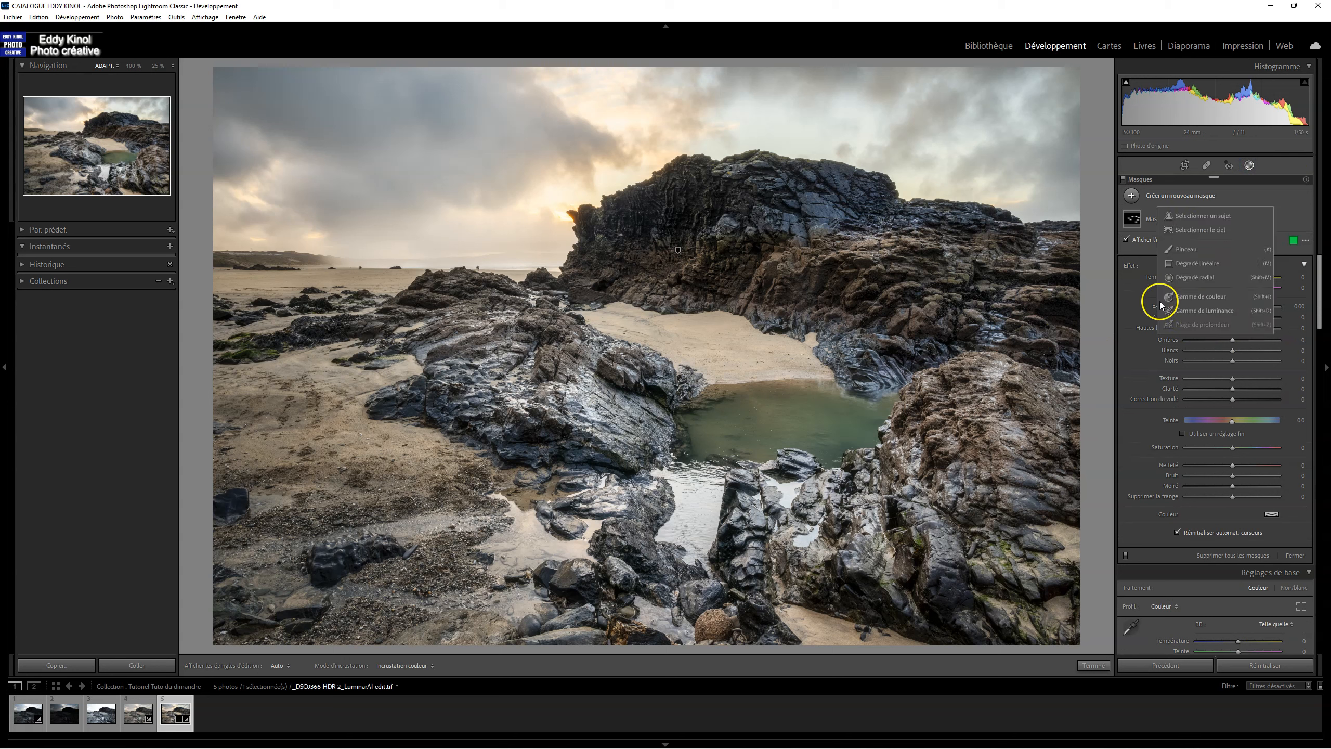
click(1189, 277)
drag(567, 194, 681, 234)
drag(570, 197, 586, 196)
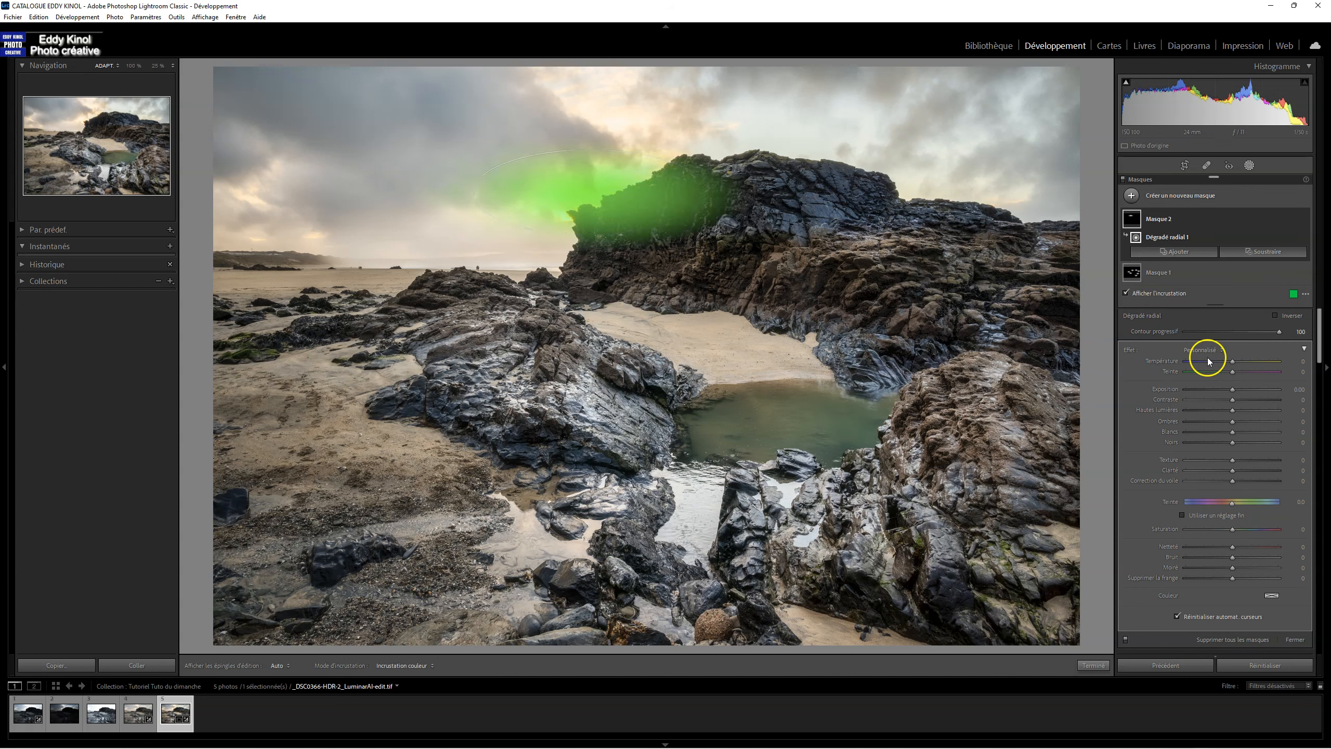
- Lower the second mask's exposure to about -0.69 and invert its radial gradient to darken everything outside the sun area
drag(1228, 389, 1224, 389)
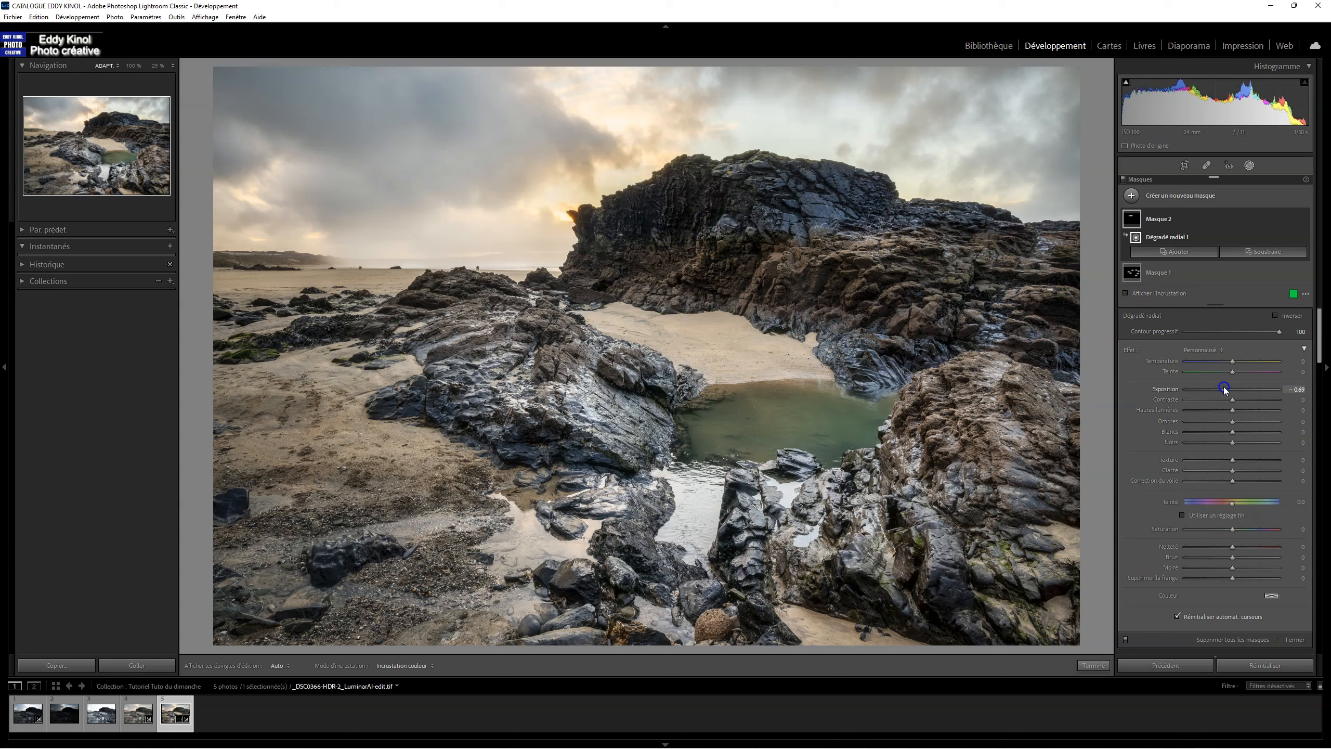
right_click(1294, 235)
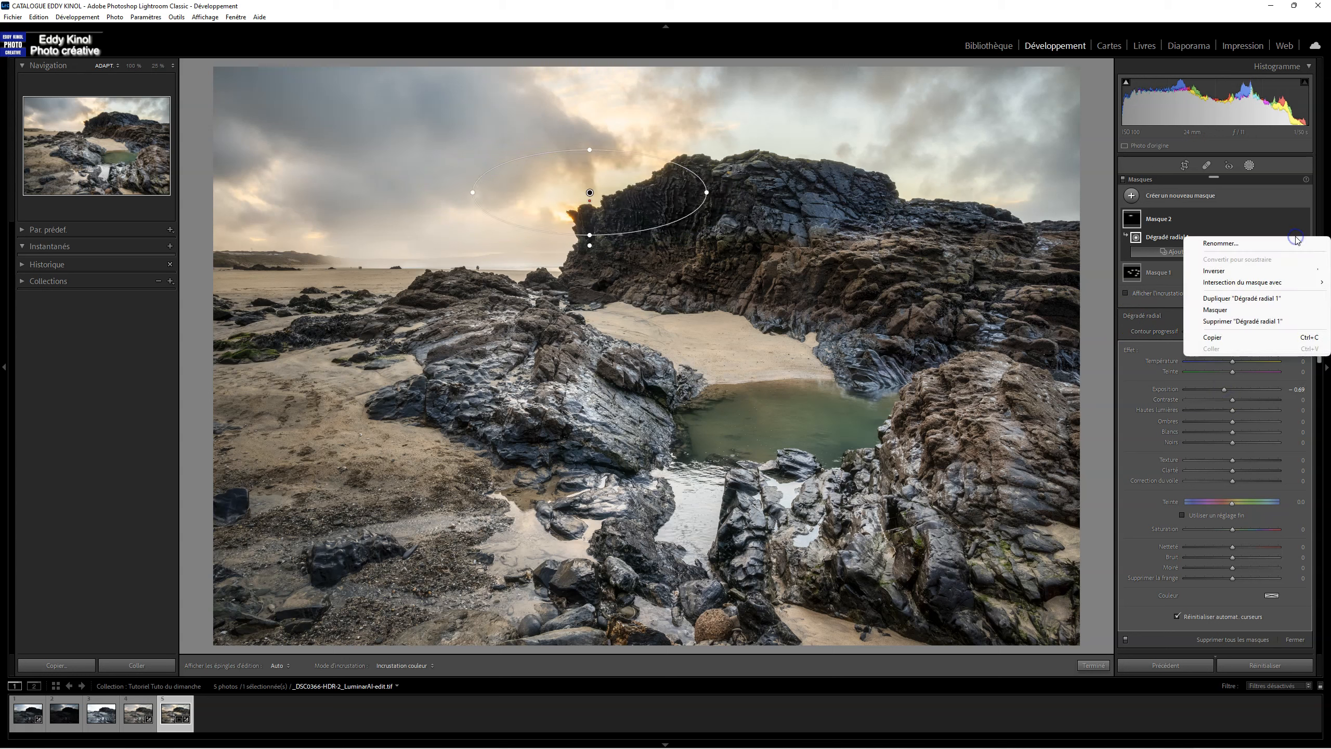
click(1228, 272)
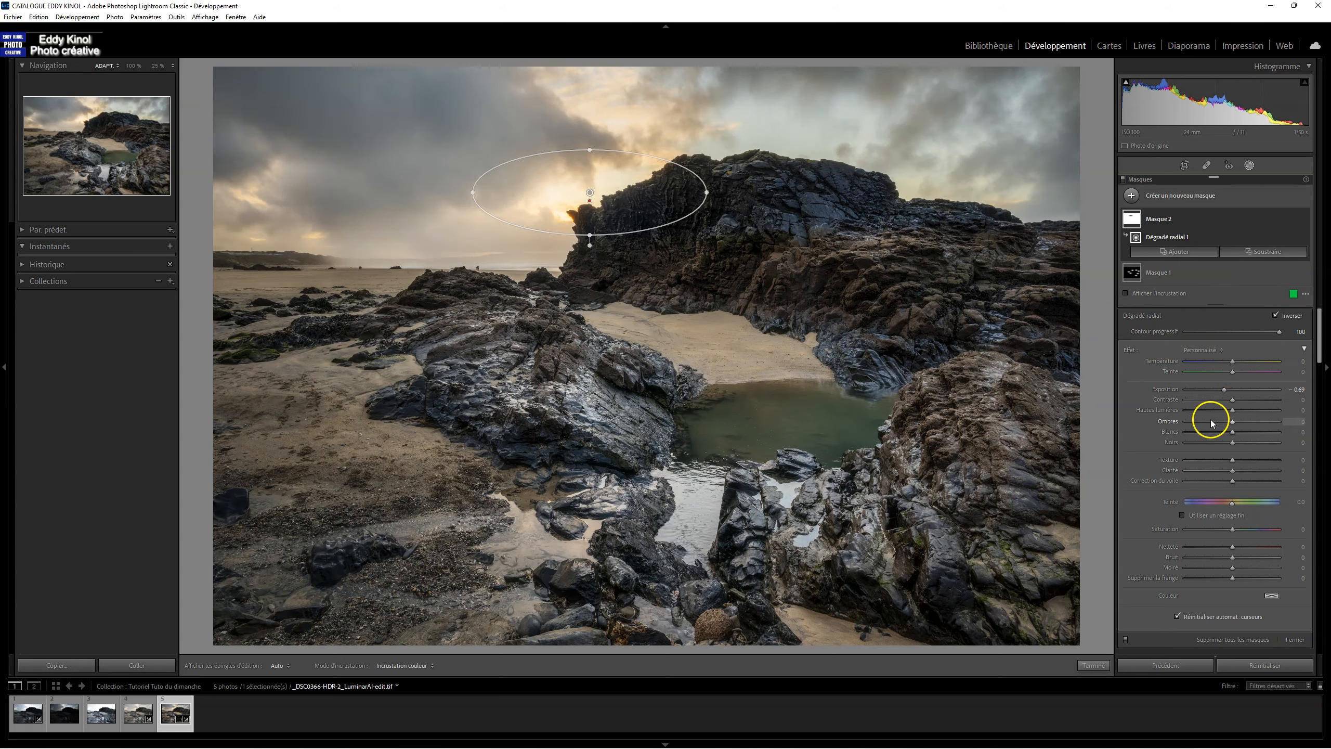
drag(1225, 389, 1224, 389)
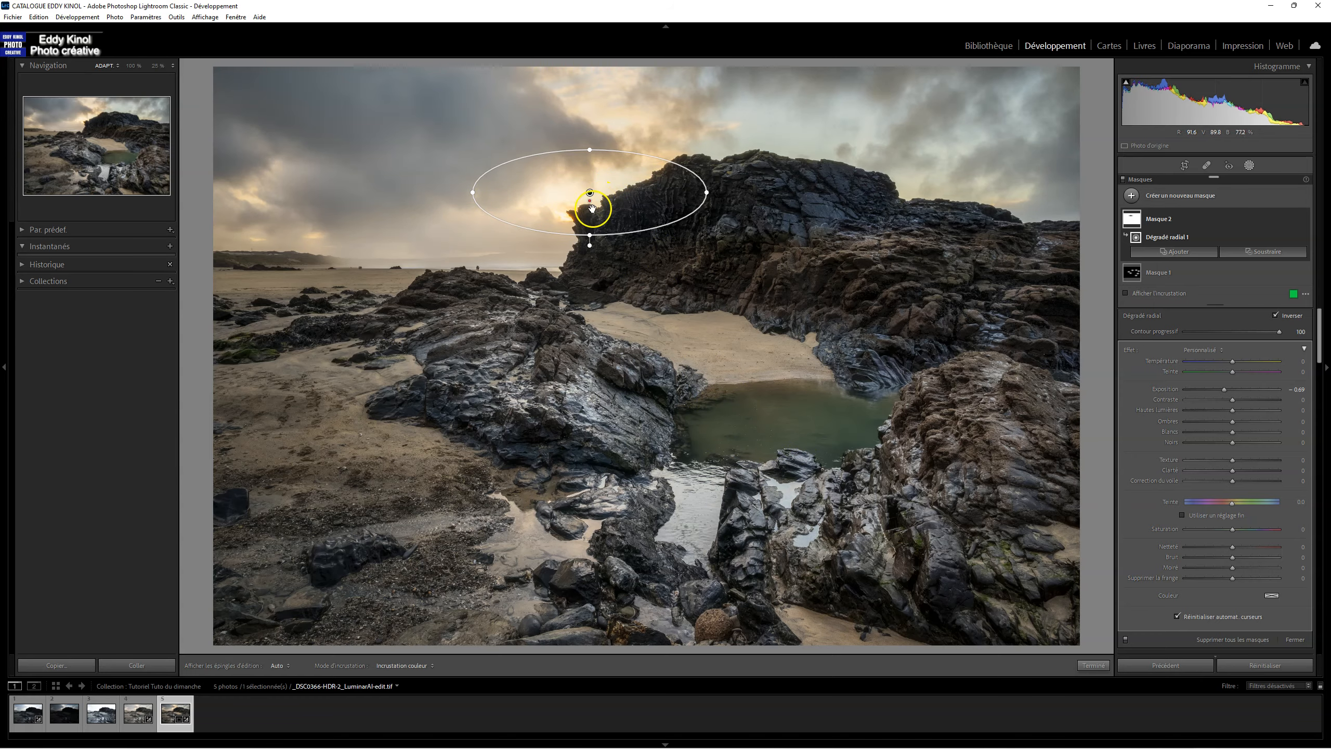
- Fine-tune the inverted radial mask's exposure to about -0.65 and close the mask settings
mouse_move(589, 195)
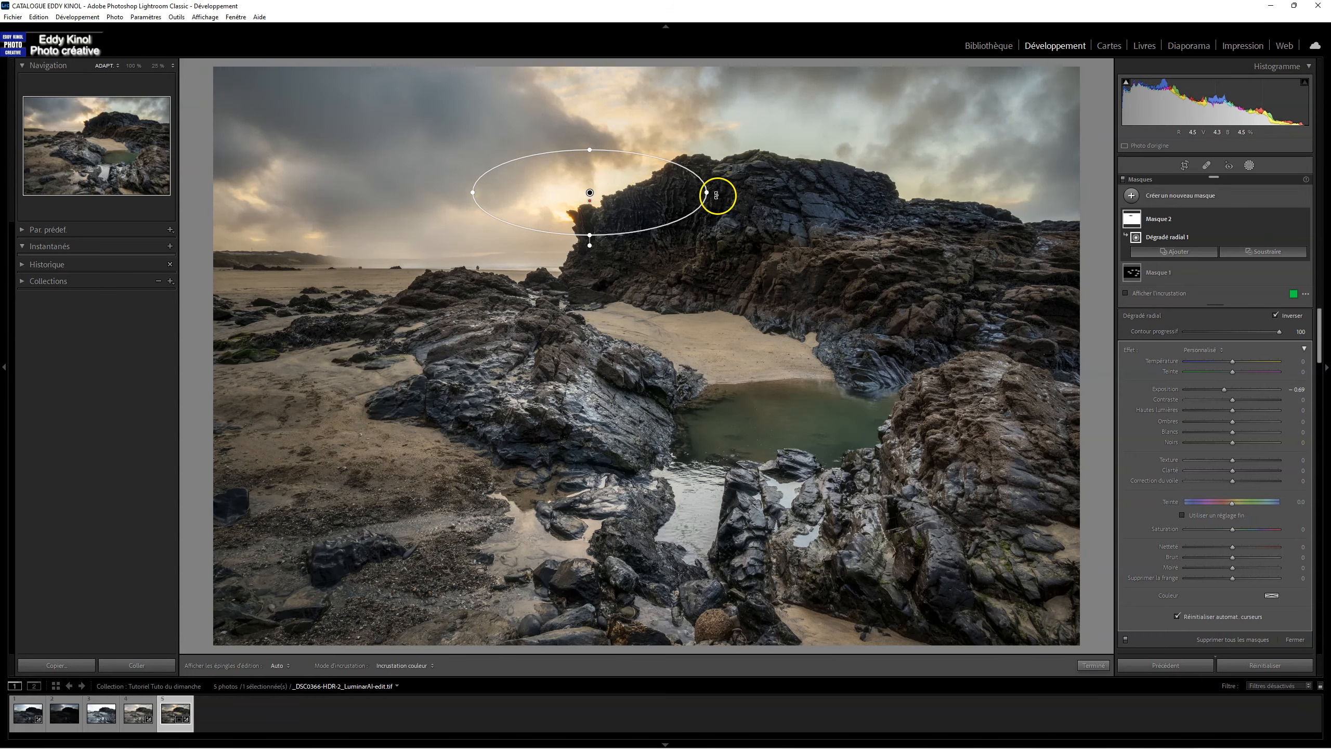
drag(716, 196, 712, 160)
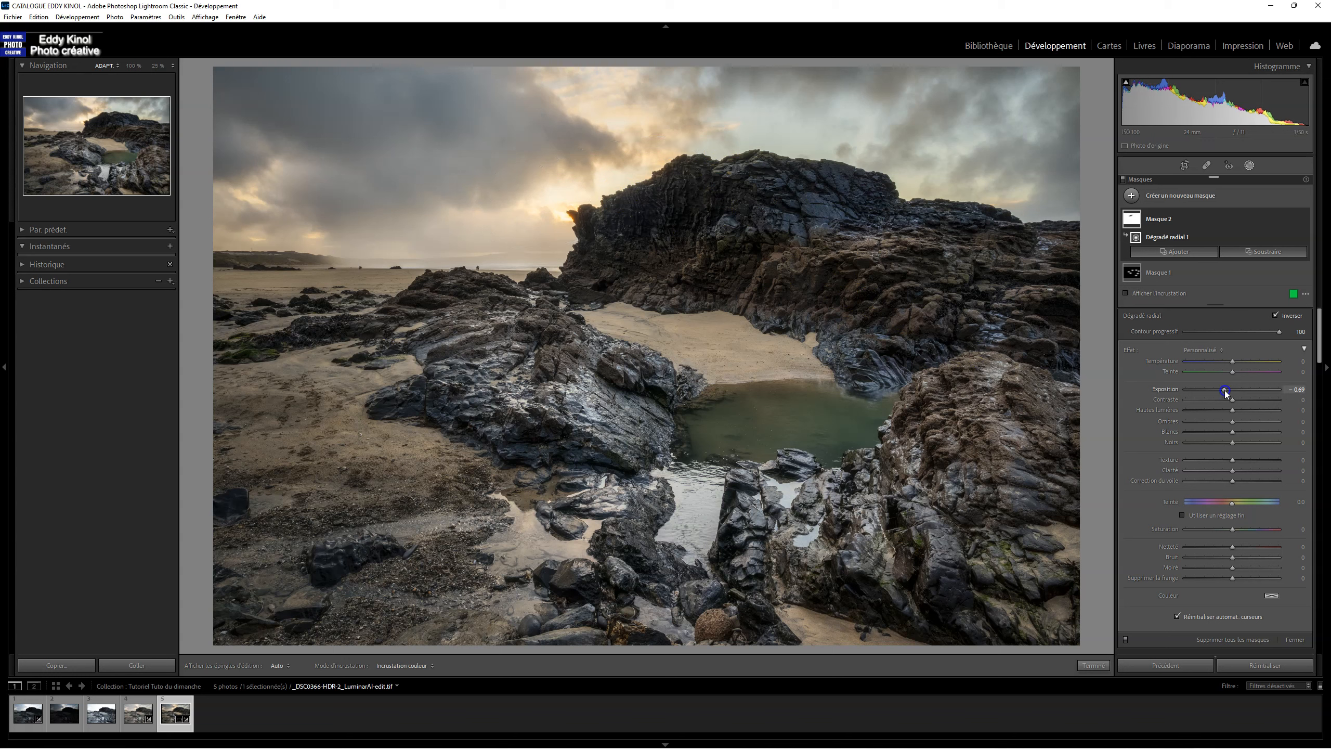
drag(1224, 390, 1225, 392)
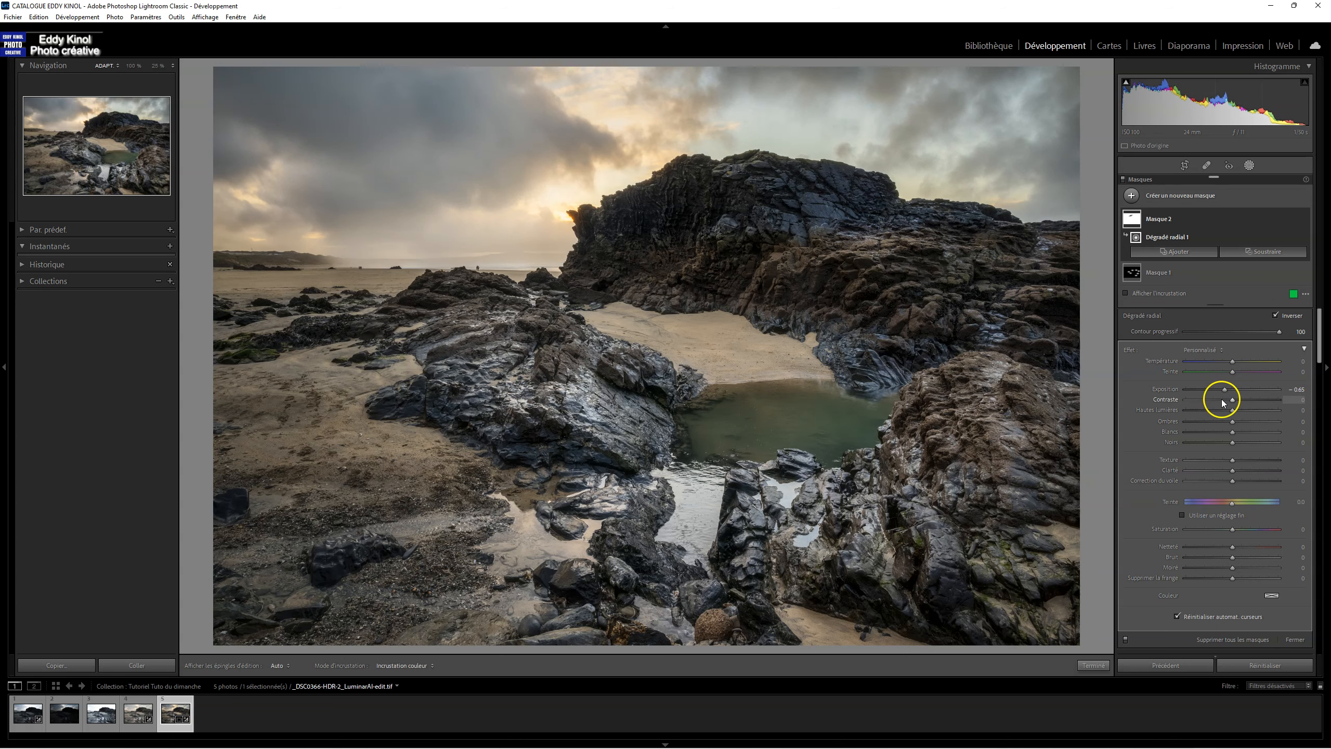
click(1295, 638)
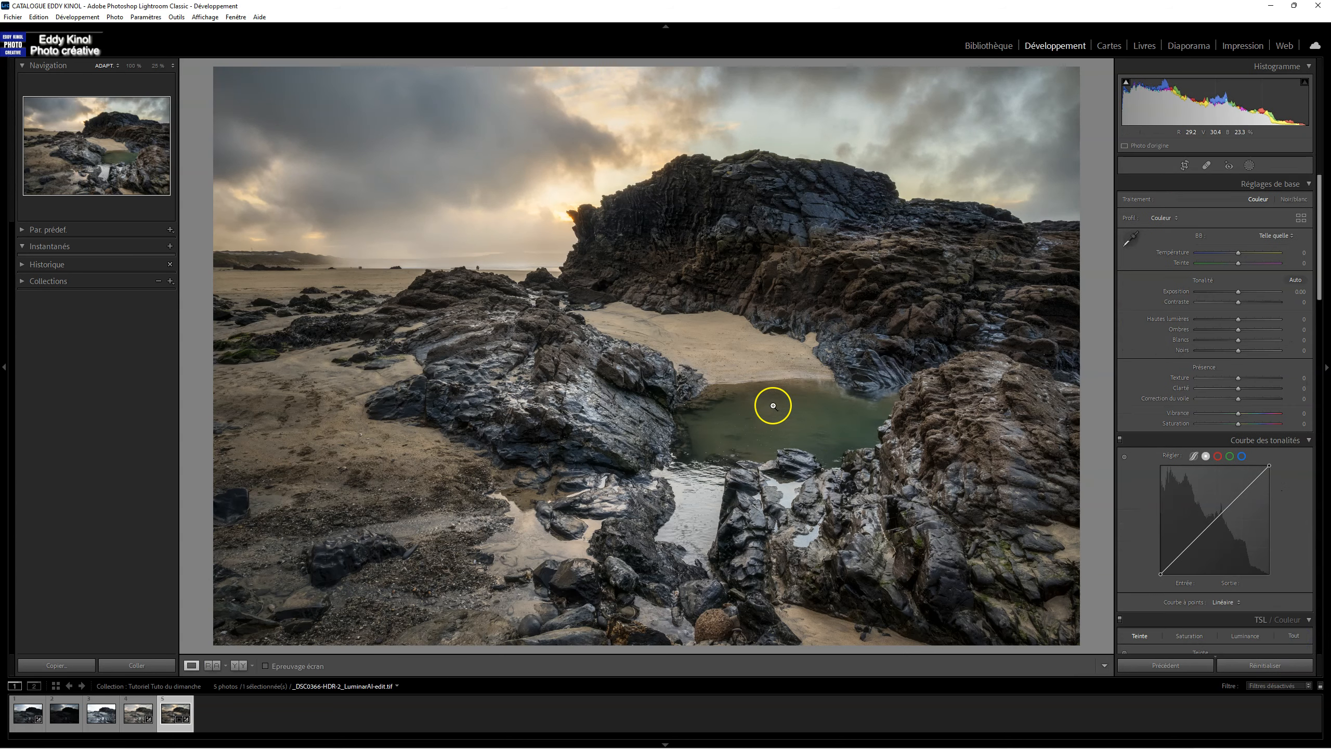
- Compare the merged HDR photo _DSC0366-HDR-2.dng with the finished LuminarAI edit, ending on the finished edit
key(Left)
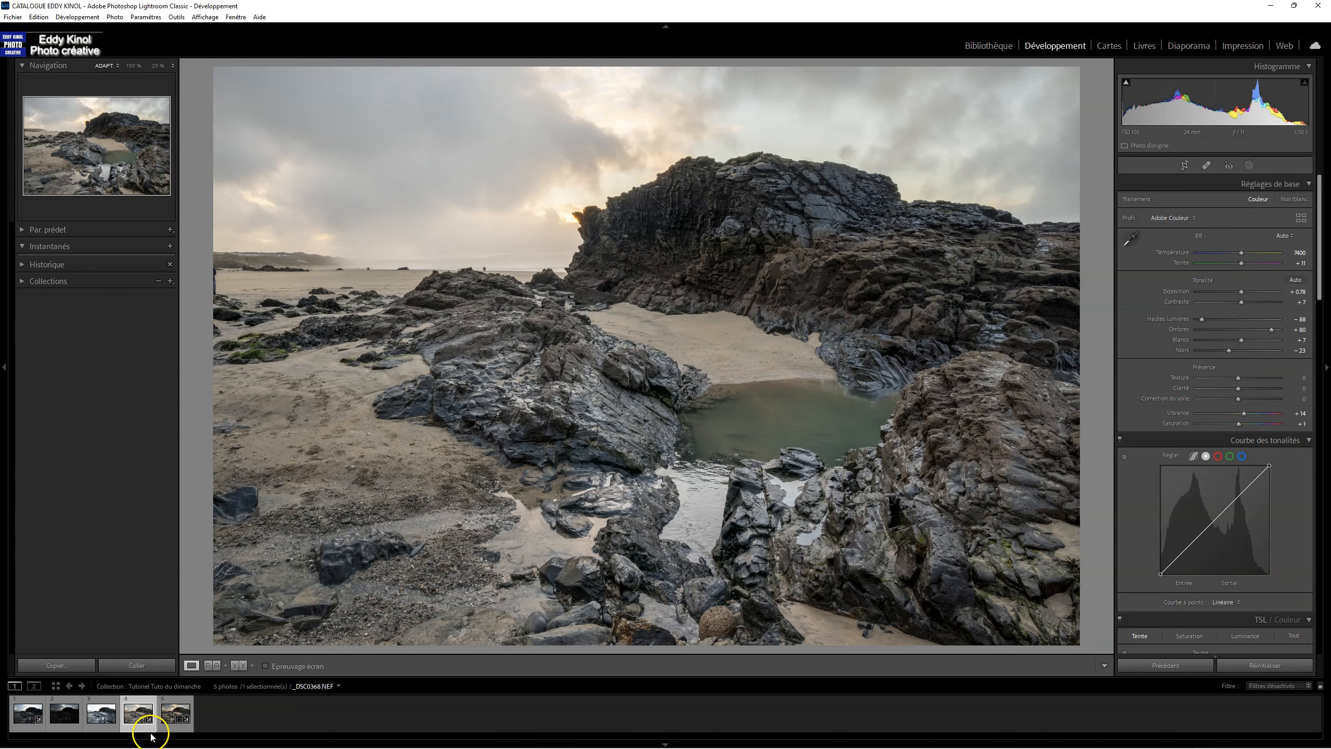
click(178, 732)
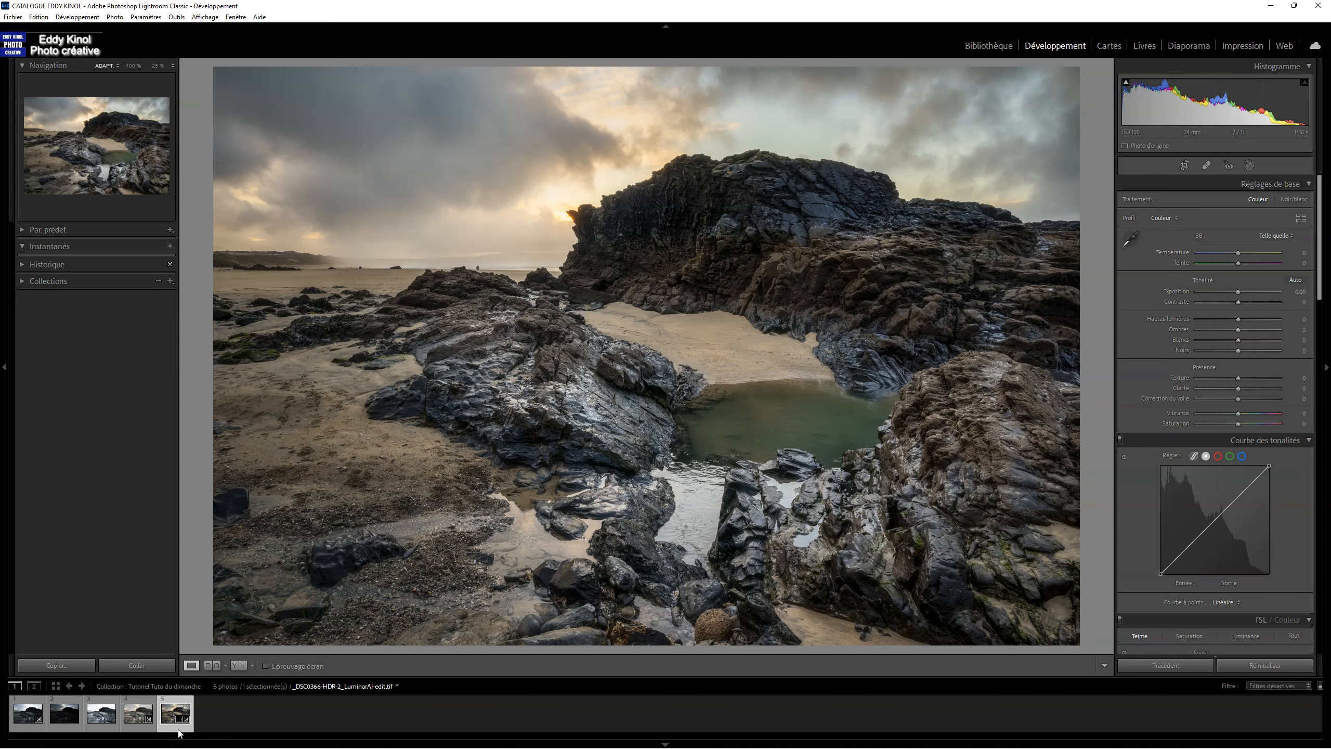
click(149, 733)
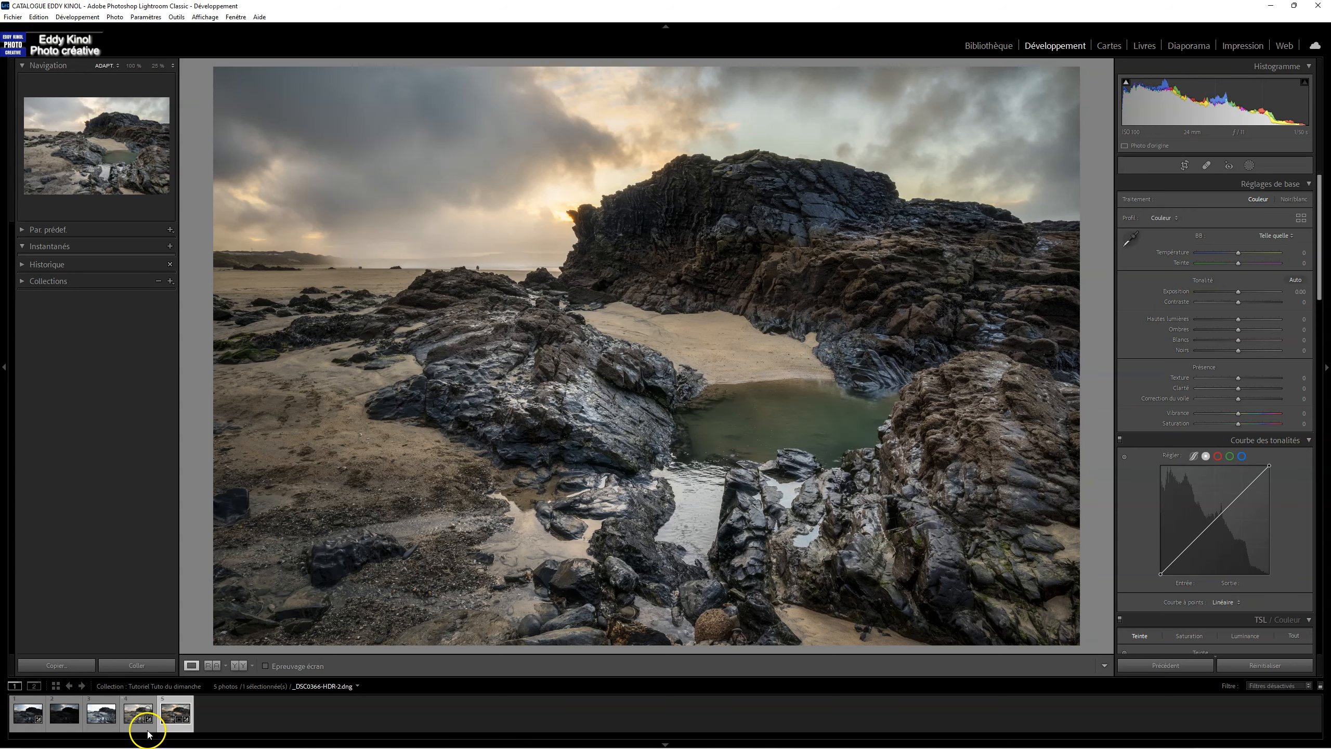
click(148, 733)
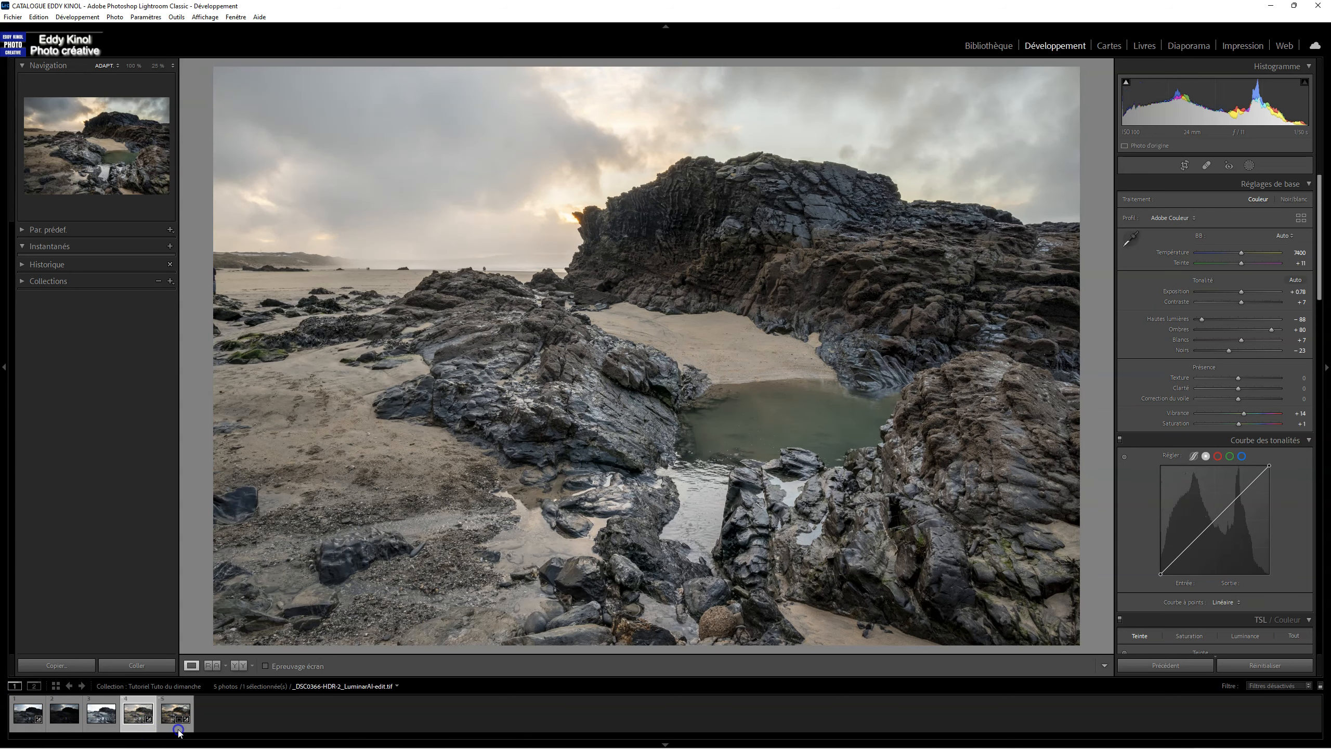
click(178, 732)
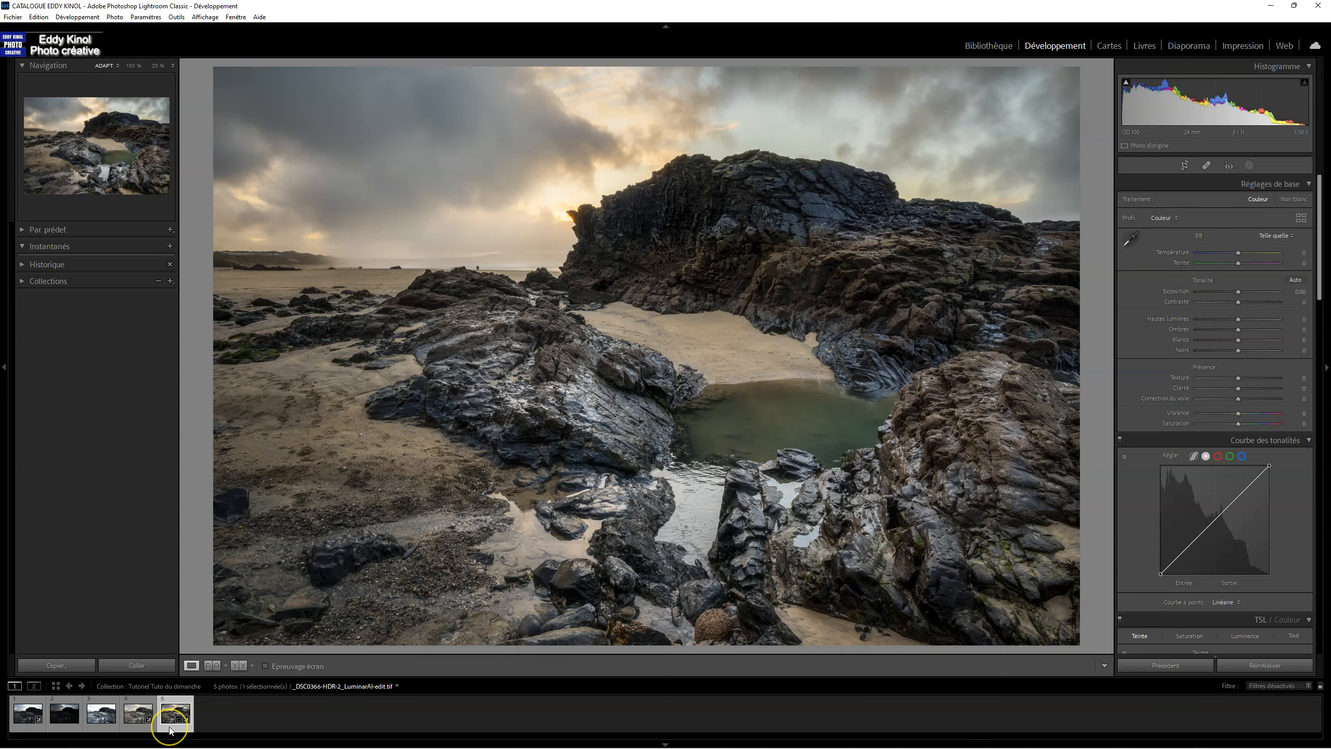